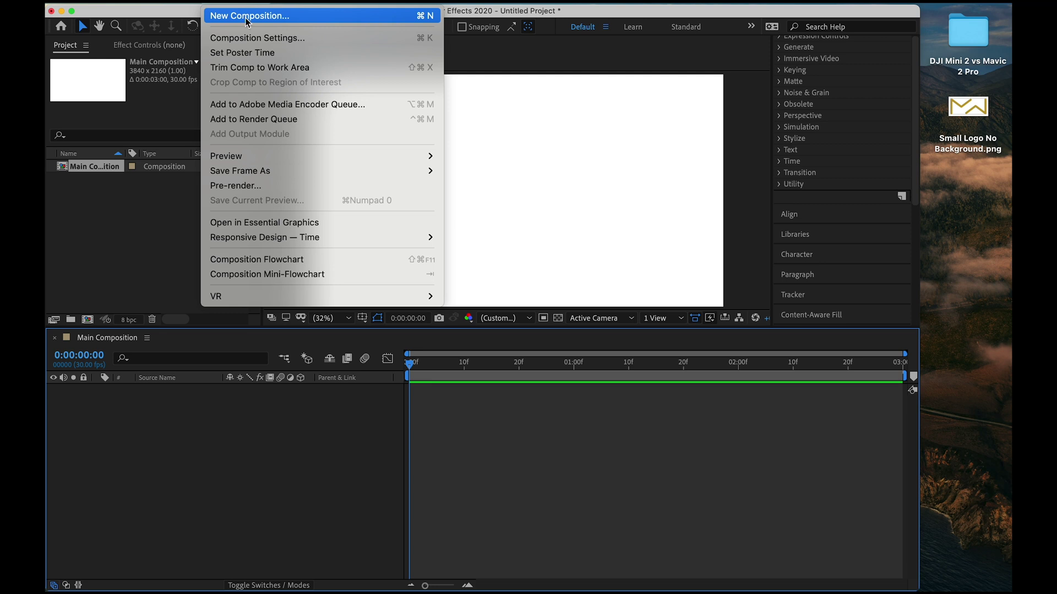
Step: Create a new composition 600 px wide, keeping the 16:9 aspect ratio locked and the 0:00:03:00 duration
left_click(246, 20)
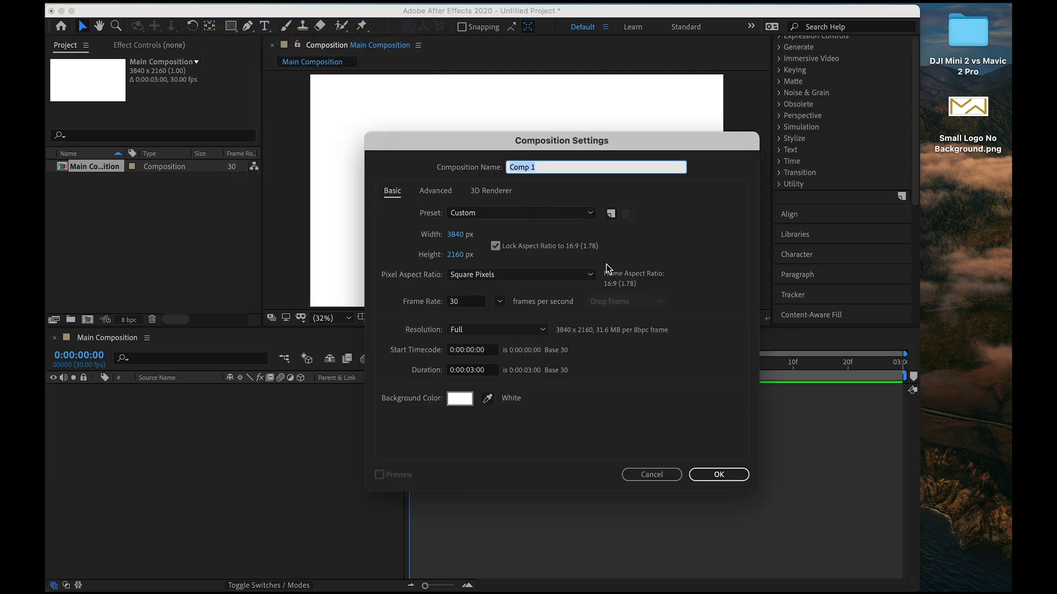
left_click(457, 234)
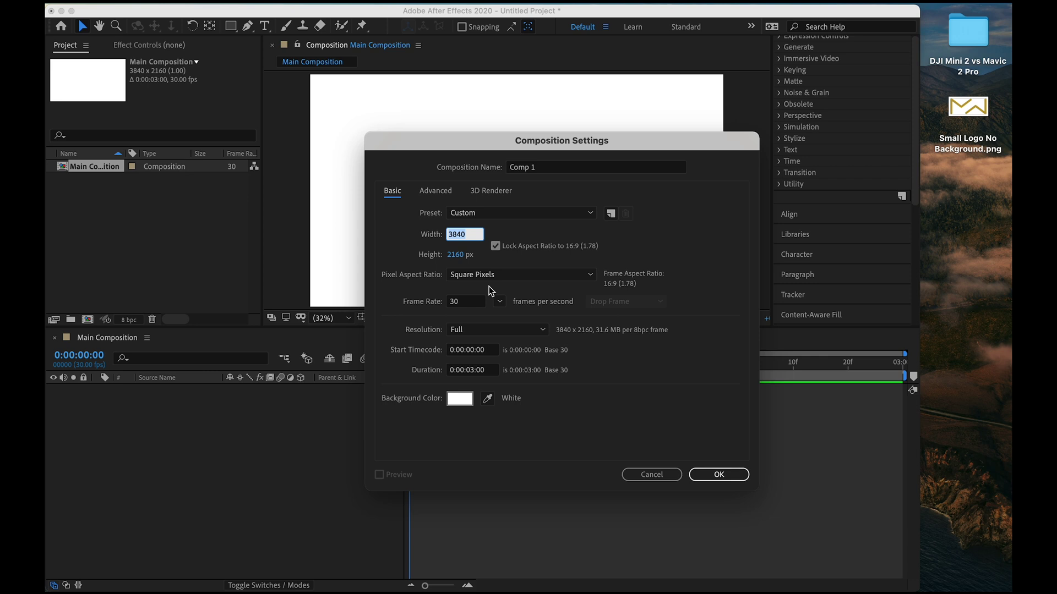
type("600")
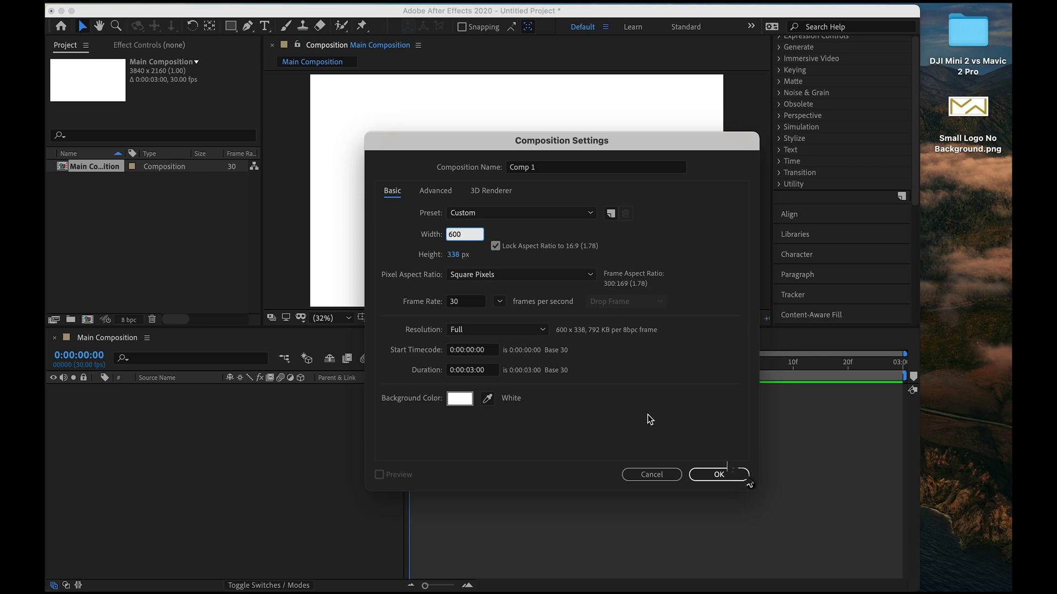
left_click(745, 483)
Step: Add Small Logo No Background.png from the desktop to the new composition and scale it up to fill most of the frame
left_click_drag(968, 106, 303, 416)
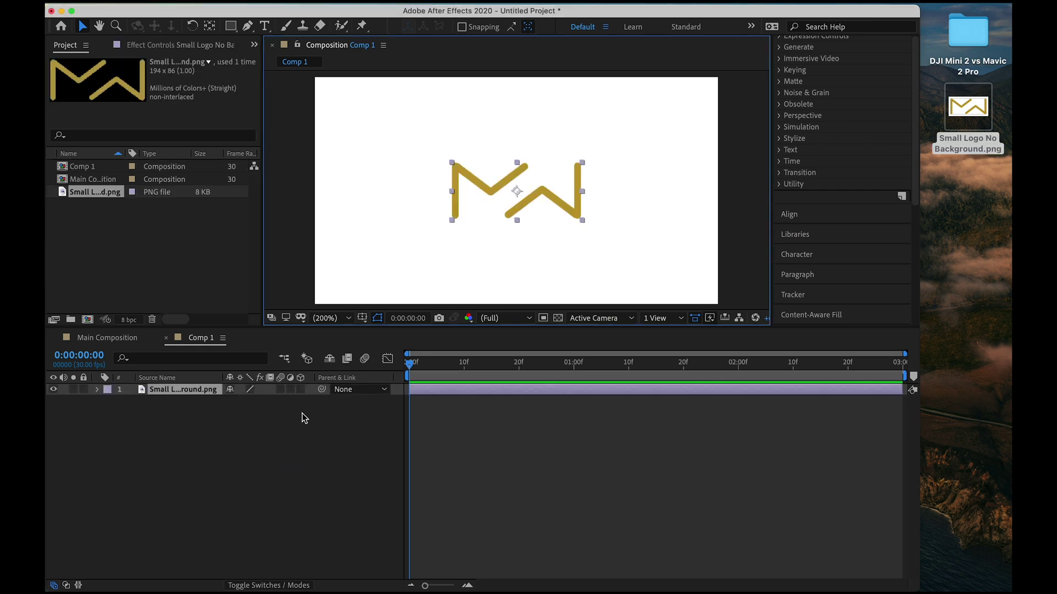
left_click_drag(452, 162, 356, 124)
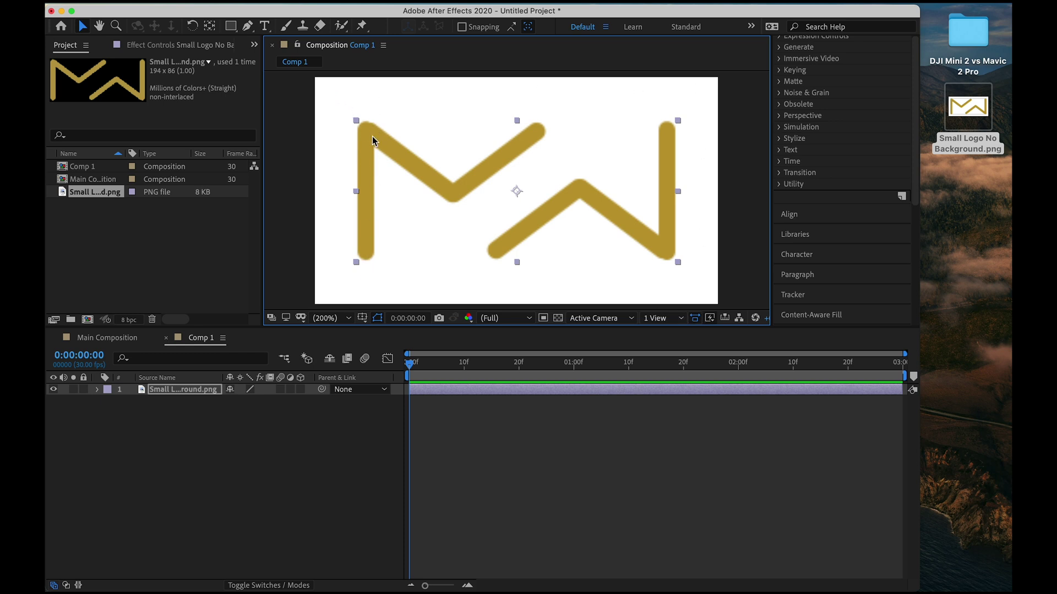
key("F2")
Step: Trace the M half of the logo as an open four-point path on a new shape layer with the Pen tool
left_click(248, 25)
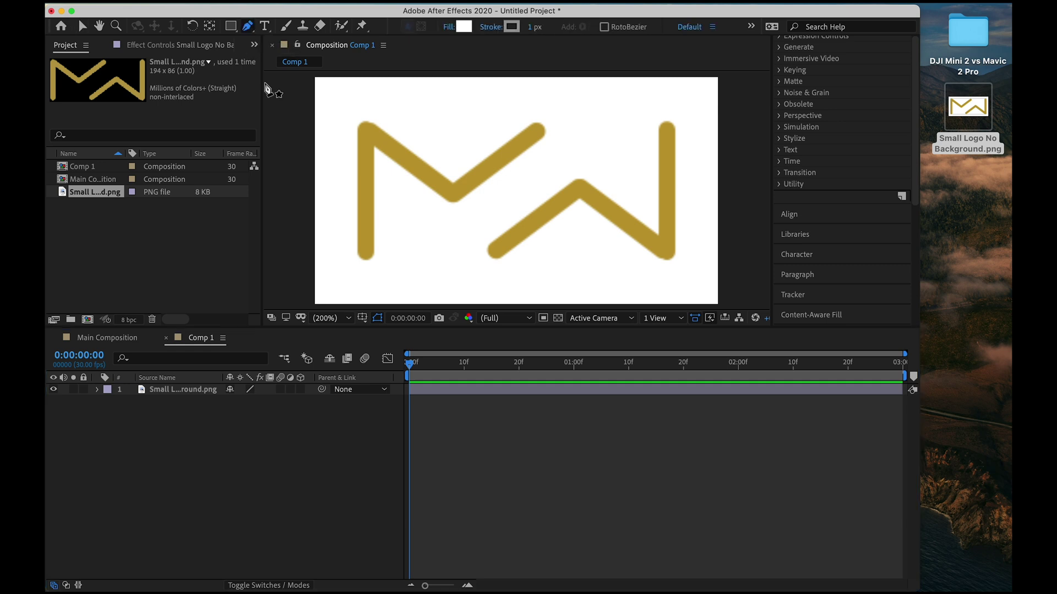
left_click(365, 251)
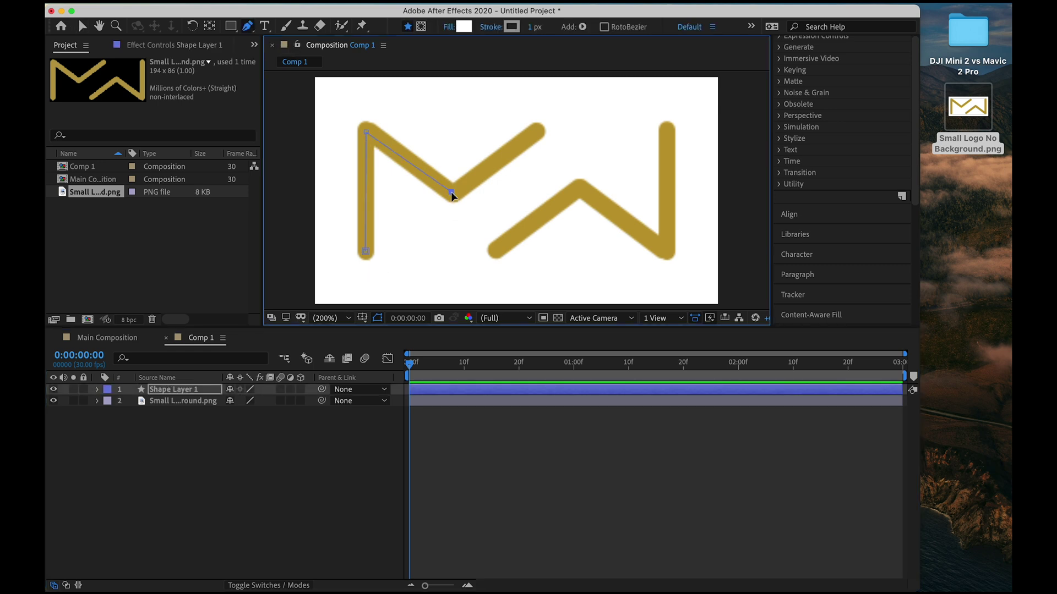
left_click(537, 131)
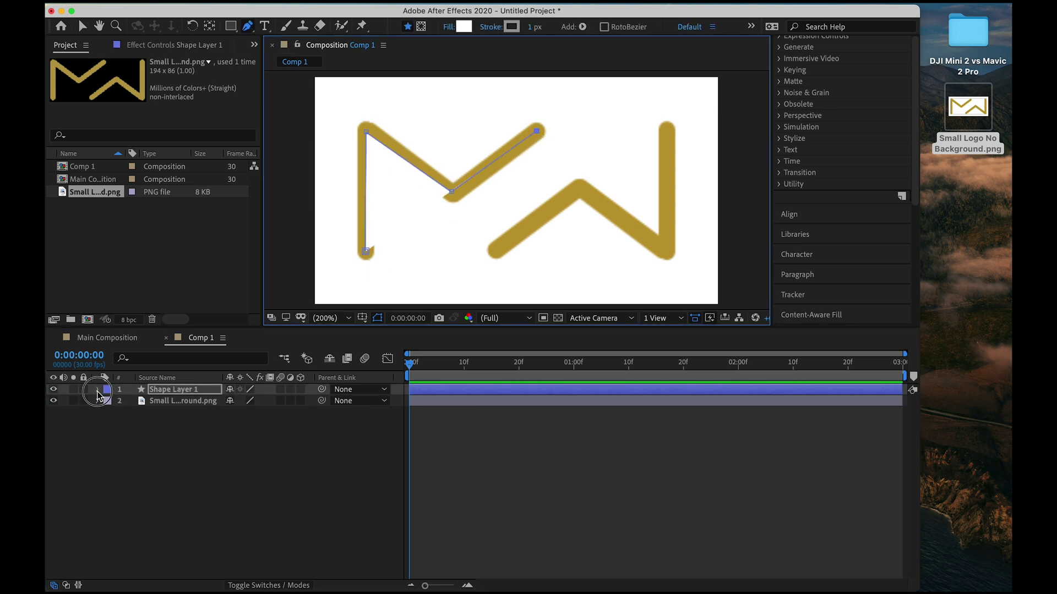
Step: Make the white fill of the traced M shape transparent
left_click(97, 389)
left_click(110, 401)
left_click(121, 413)
left_click(132, 446)
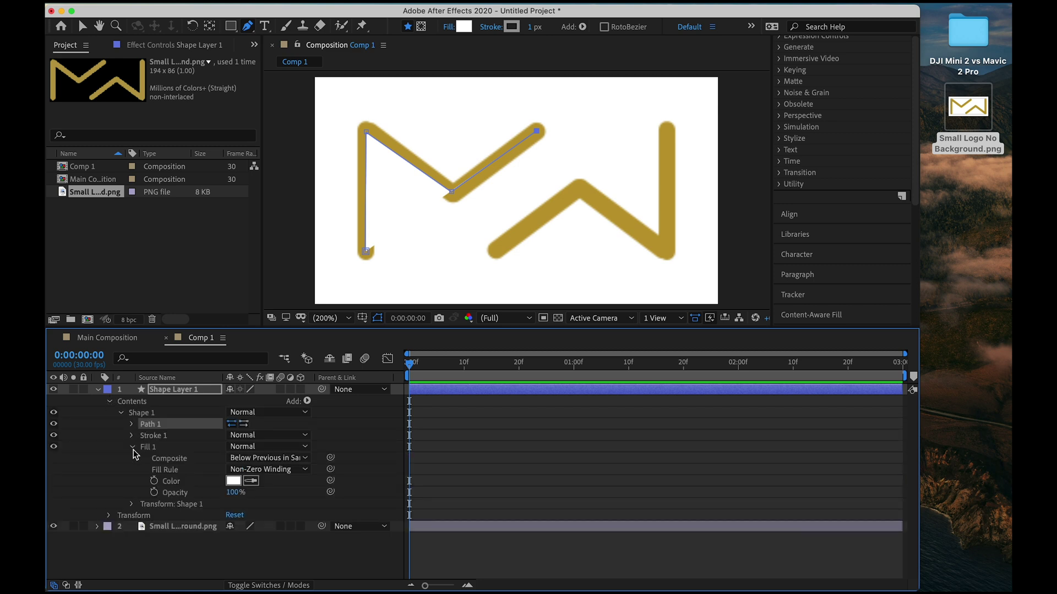
left_click(132, 446)
Step: Sample the logo's gold for the M shape's stroke colour and set its stroke width to 23
left_click(132, 435)
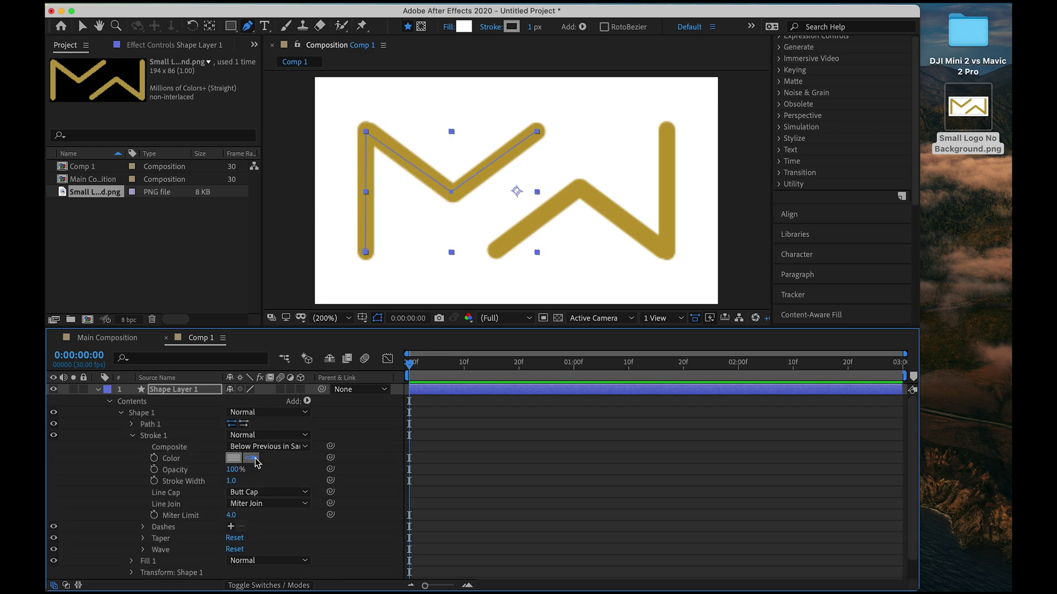
left_click(667, 181)
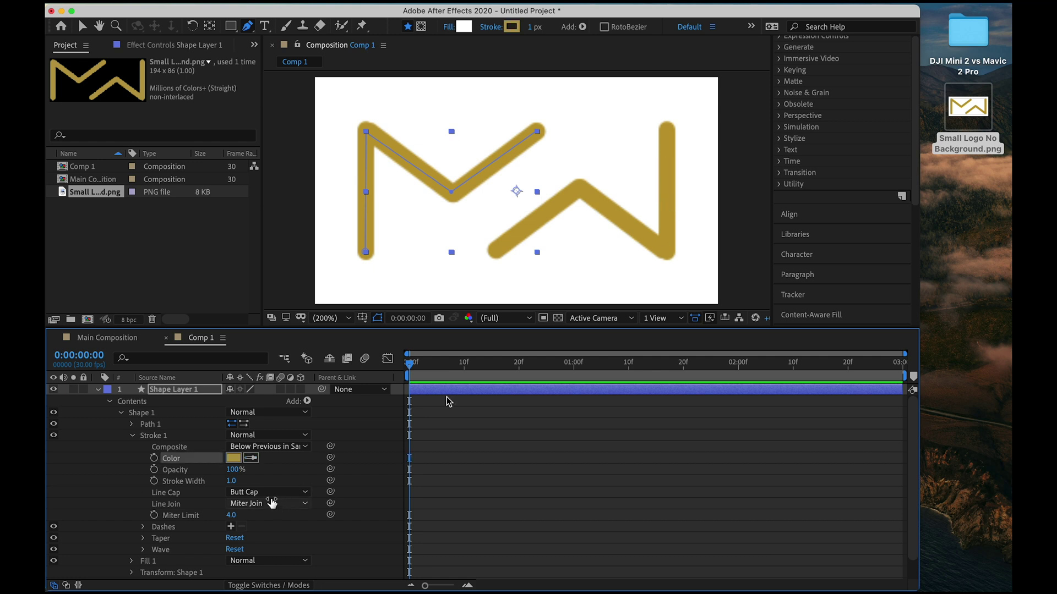
left_click(229, 480)
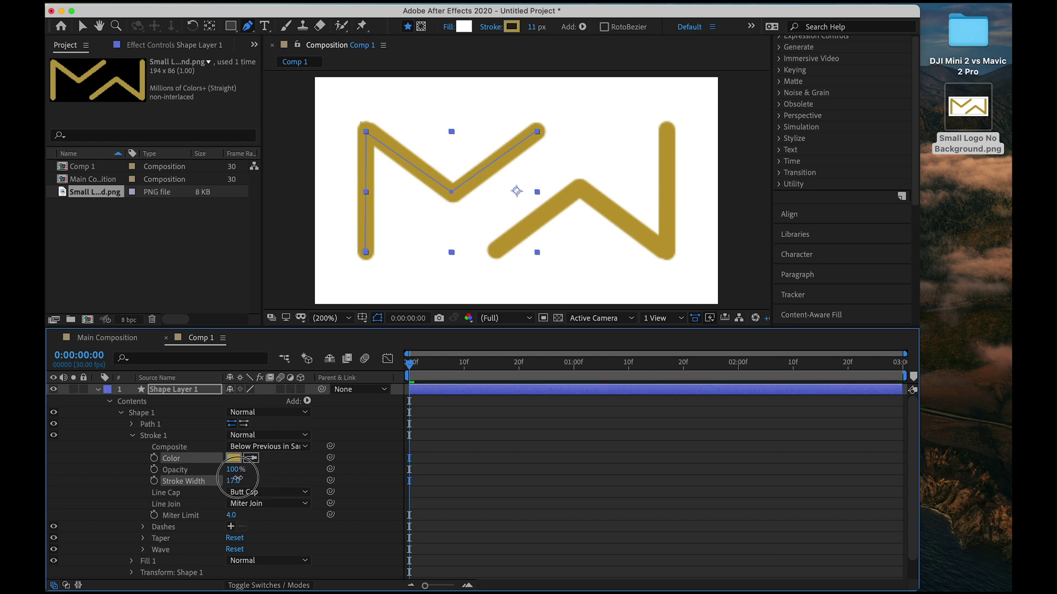
mouse_move(228, 480)
left_mouse_down()
mouse_move(242, 481)
mouse_move(200, 470)
mouse_move(225, 482)
left_mouse_up()
Step: Lower the opacity of the logo image layer so it serves as a faint tracing guide
left_click(98, 389)
left_click(98, 401)
left_click(109, 413)
left_click(98, 389)
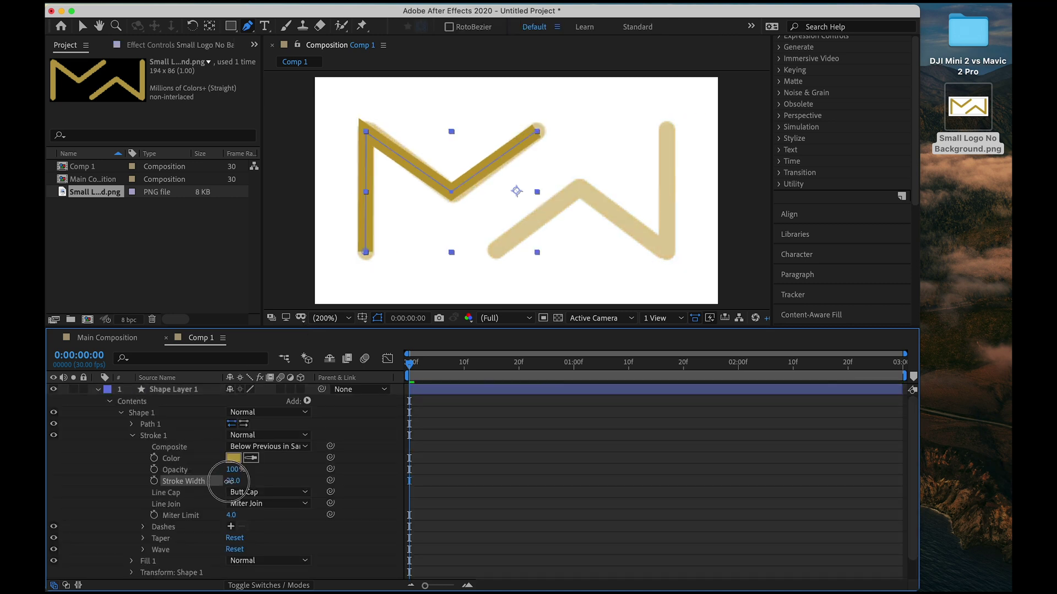
Step: Adjust the M path's middle vertex to line up with the centre of the logo's stroke
left_click(367, 133)
left_click(451, 192)
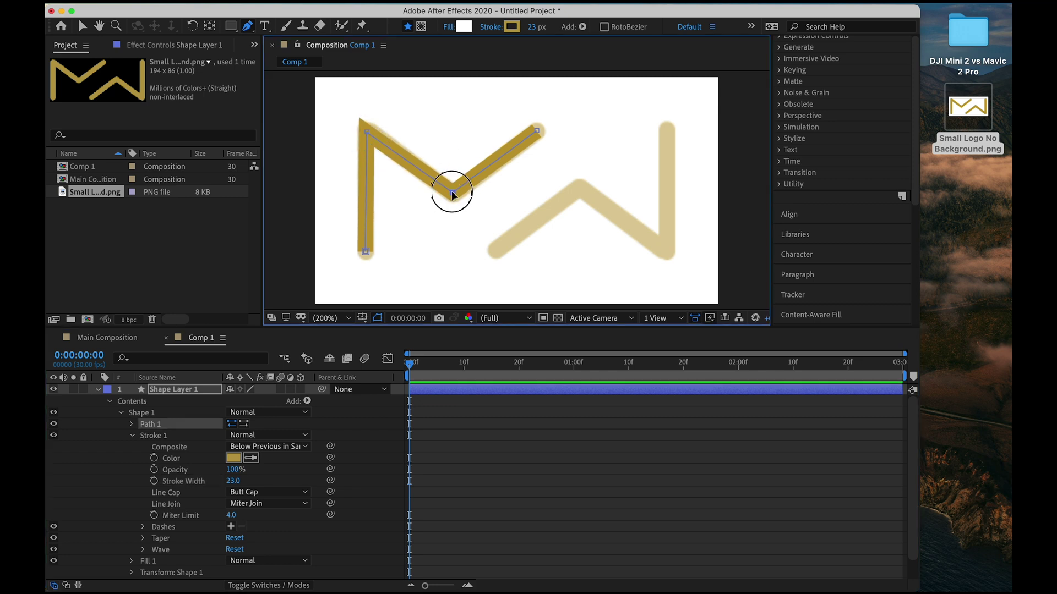
left_click_drag(451, 193, 453, 194)
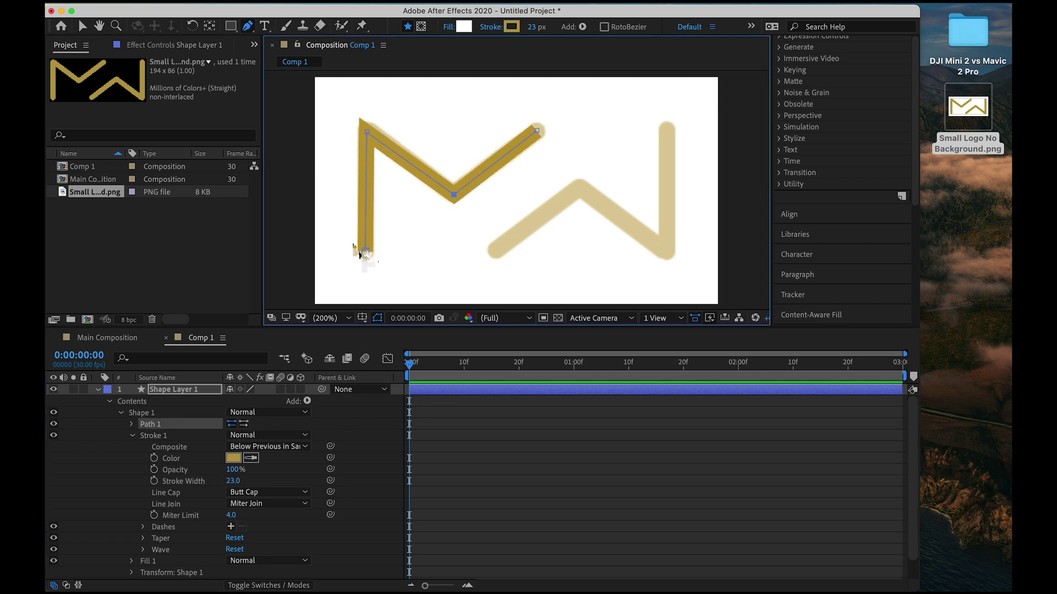
Step: Set the M shape's stroke to Round Cap line ends and a Round Join at its corners
left_click(268, 492)
left_click(264, 521)
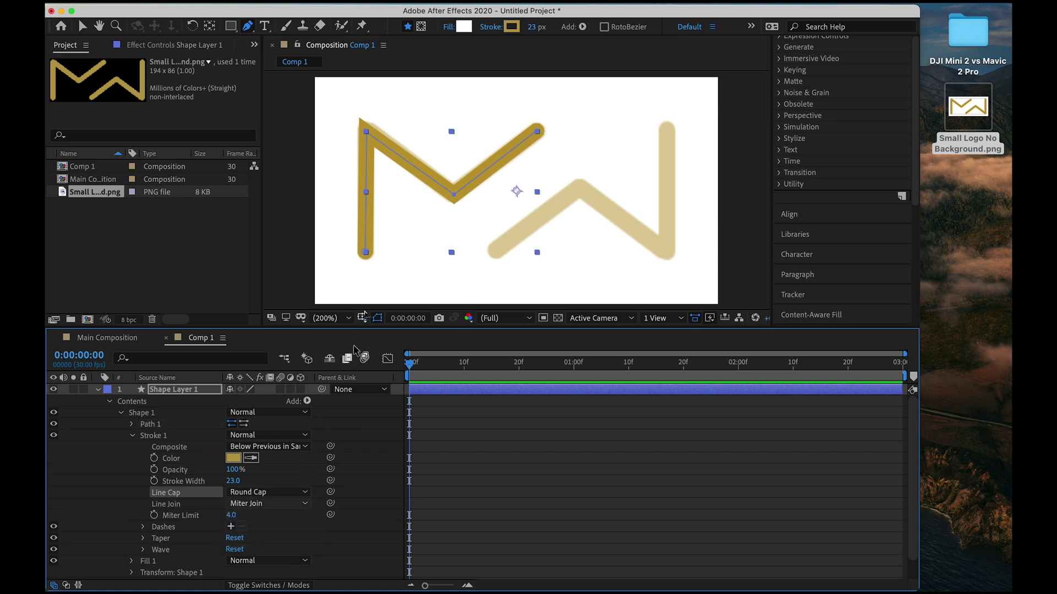
left_click(268, 503)
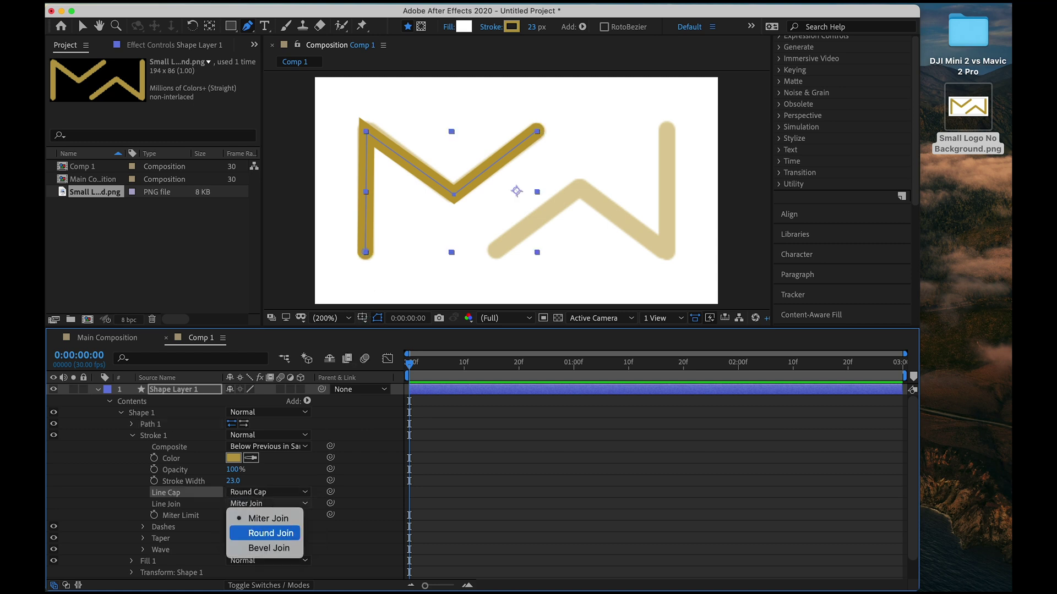
left_click(269, 533)
left_click(98, 389)
Step: Trace the W half of the logo as a second open four-point path on the same shape layer
left_click(494, 250)
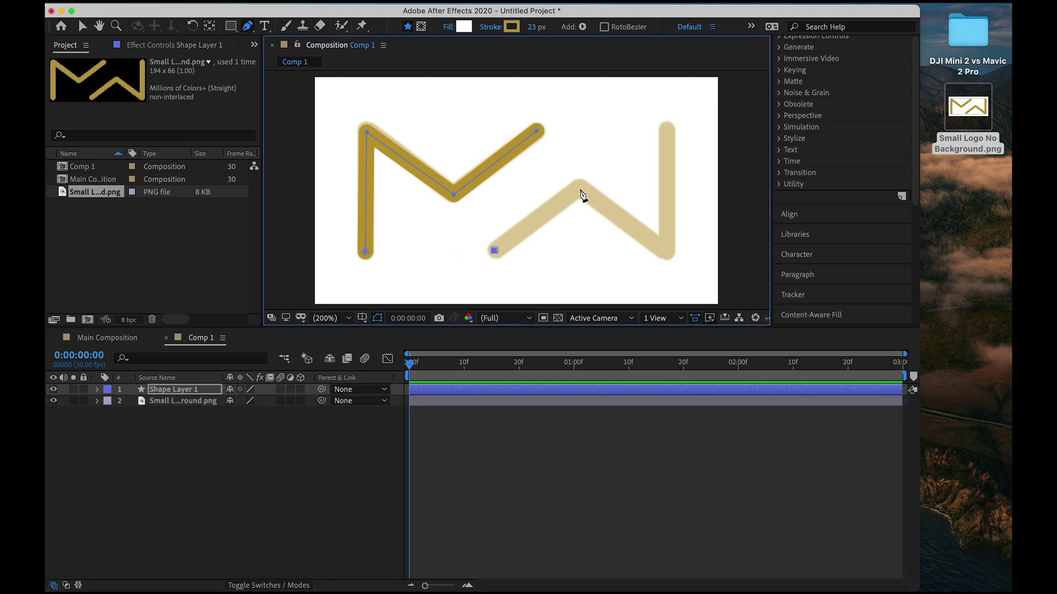
left_click(580, 189)
left_click(667, 249)
left_click(666, 131)
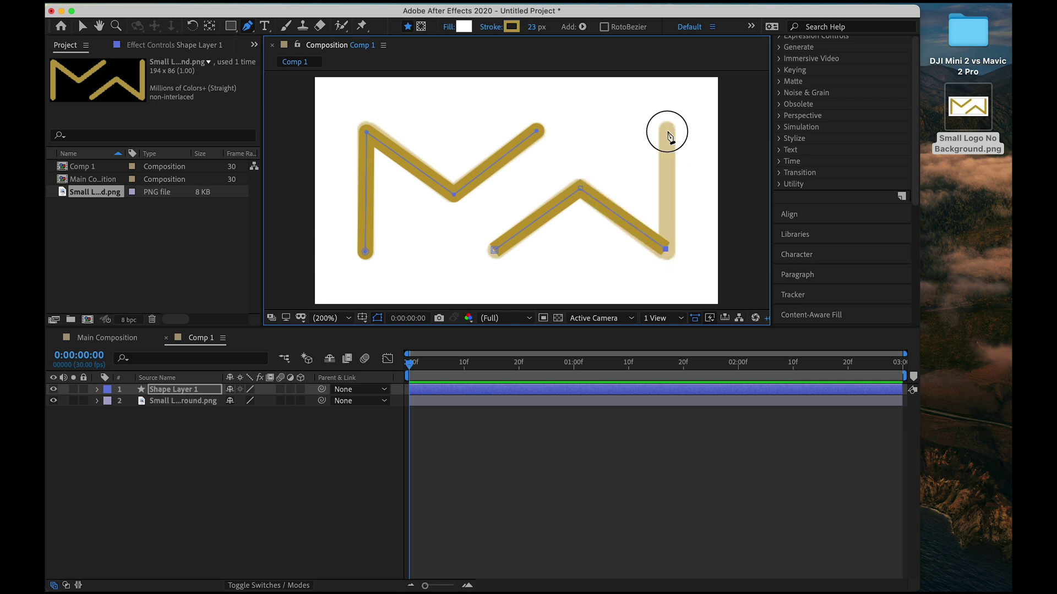
Step: Set the W shape's stroke to Round Cap and Round Join, and align its lower-right corner vertex with the logo
left_click(97, 389)
left_click(120, 412)
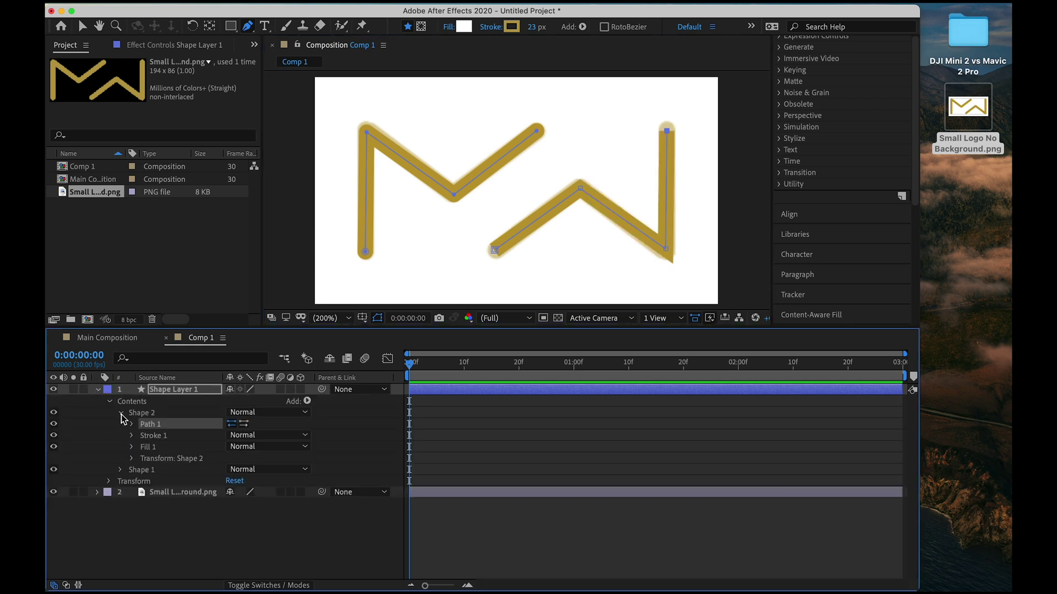
left_click(132, 435)
left_click(270, 492)
left_click(270, 504)
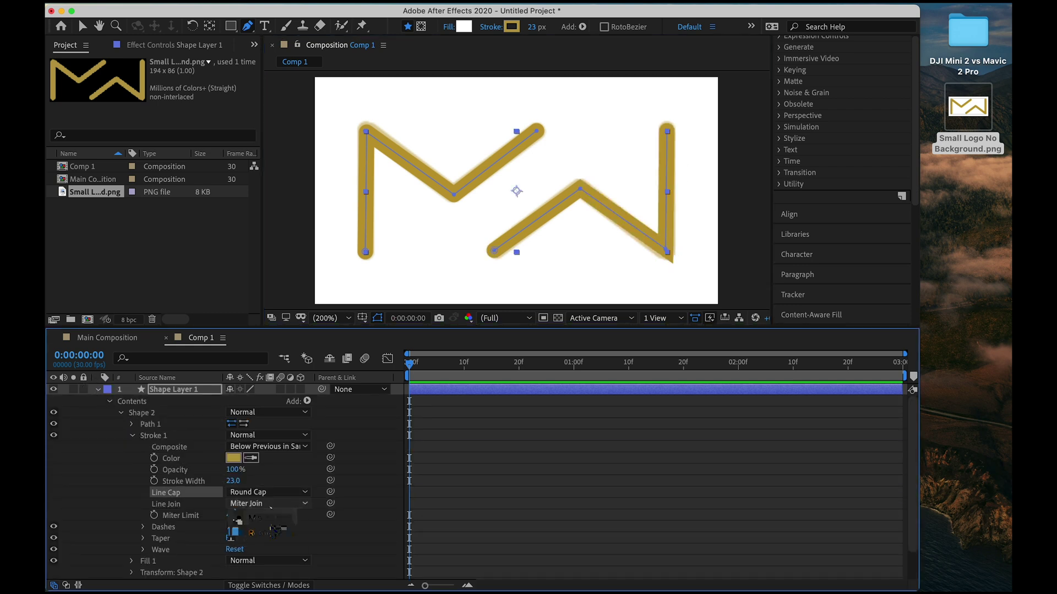
left_click(270, 503)
left_click(276, 533)
left_click(667, 250)
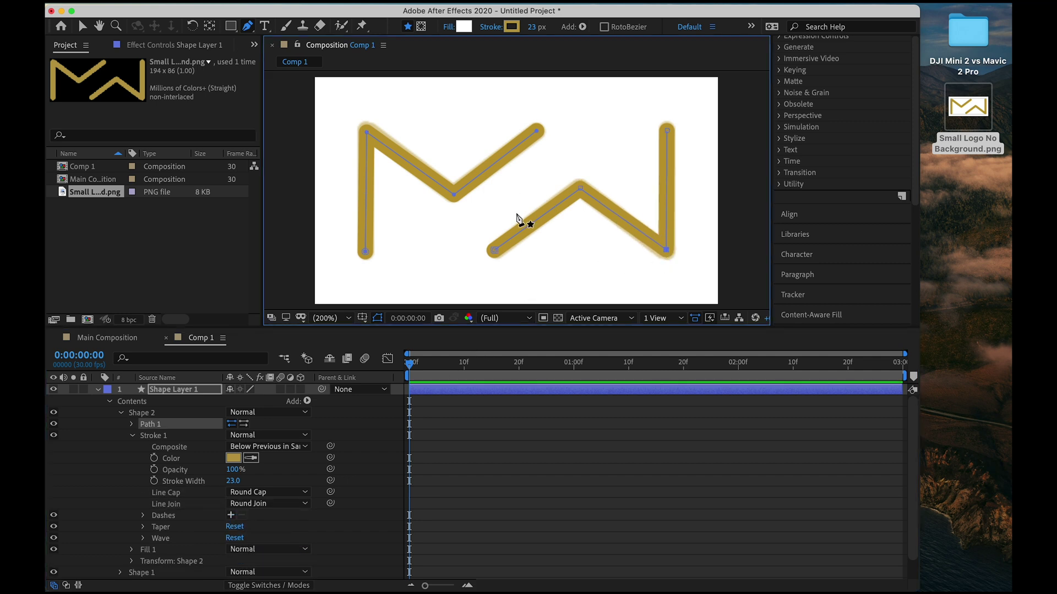
Step: Delete the logo image layer from the composition, leaving only the traced shape layer
left_click(97, 389)
left_click(193, 432)
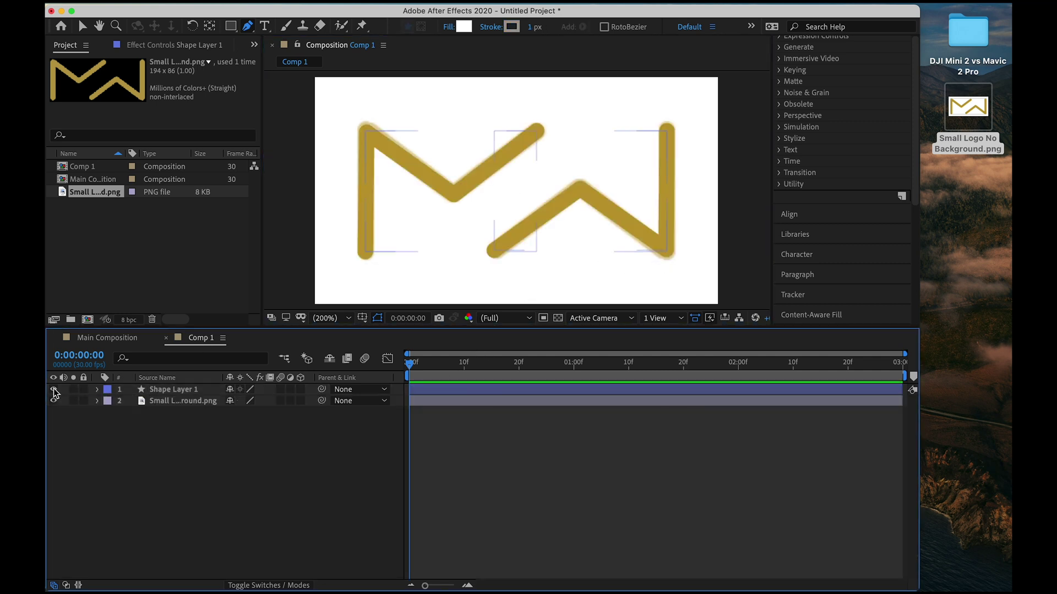
left_click(177, 401)
key("Delete")
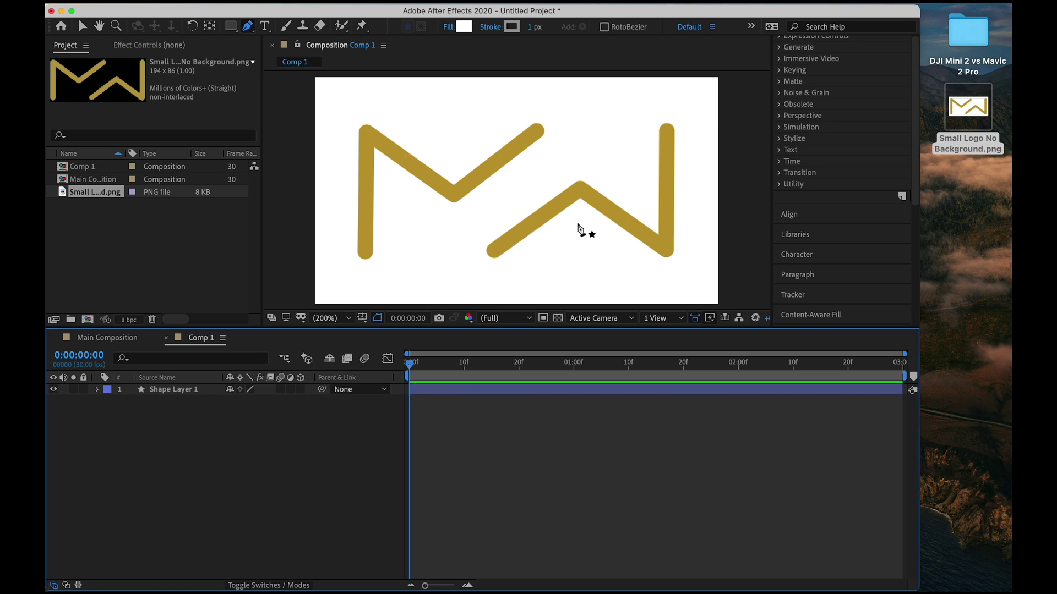
Step: Add a Trim Paths operator to the M shape, Shape 1
left_click(98, 389)
left_click(120, 412)
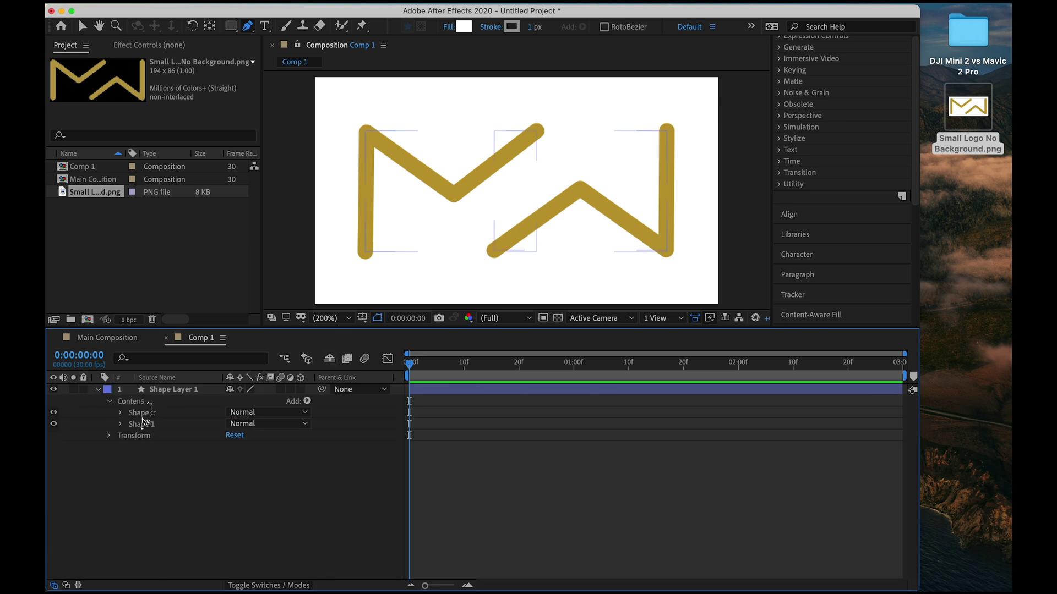
left_click(214, 412)
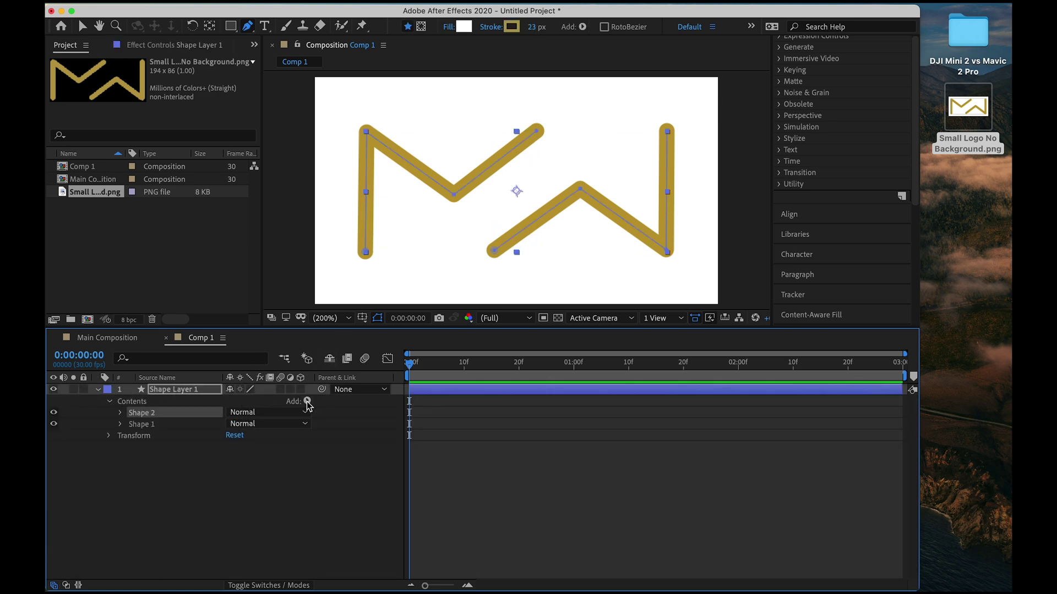
left_click(147, 428)
left_click(307, 401)
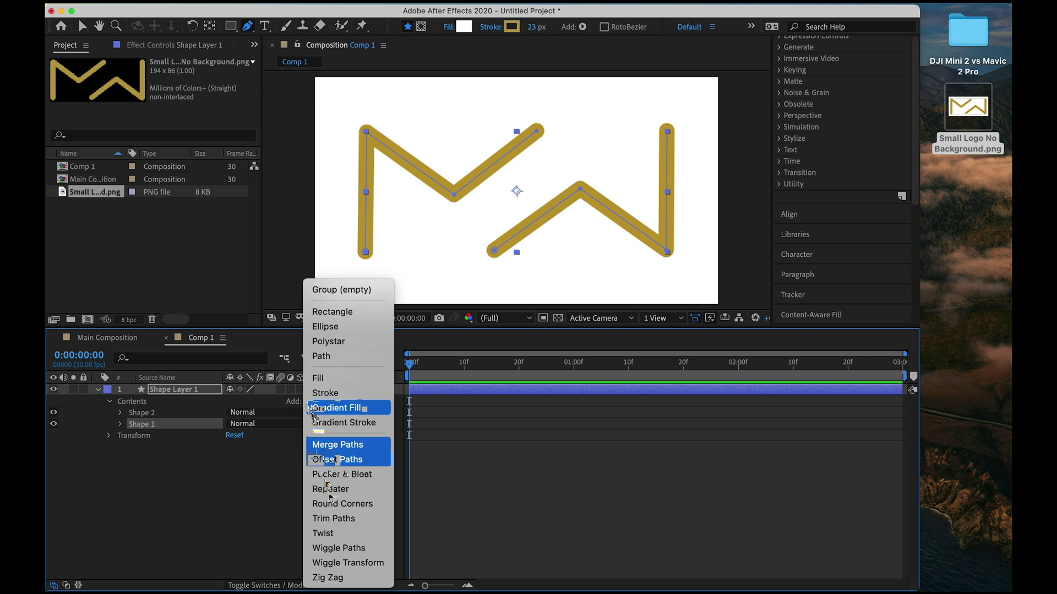
left_click(339, 519)
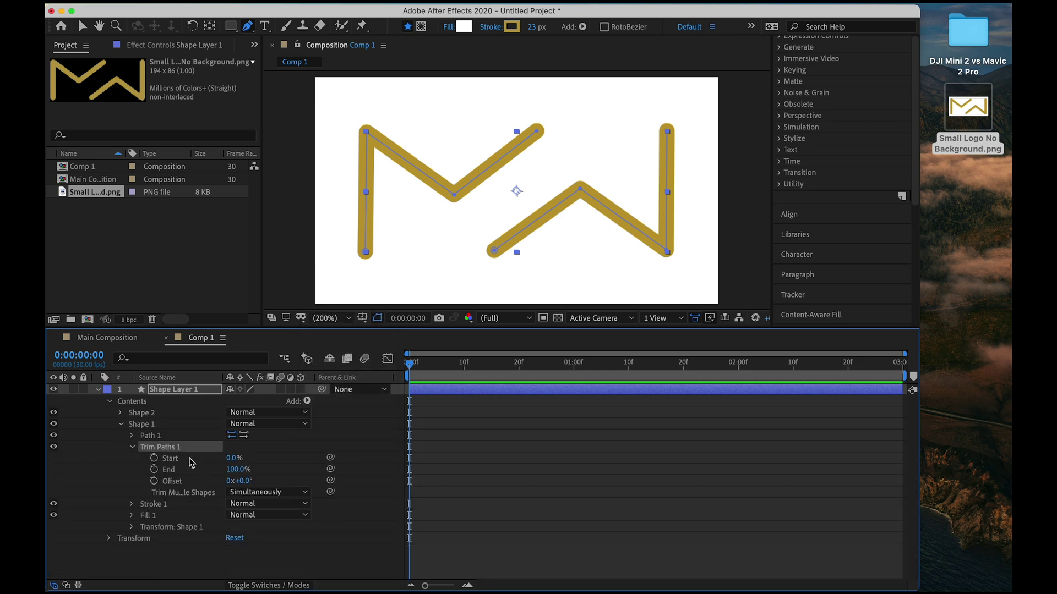
Step: Keyframe the M's Trim Paths End 0% at 0:00:00:15 to 100% at 0:00:01:10 and Start 0% at 0:00:02:00 to 100% at 0:00:02:20, and preview it
left_click_drag(231, 468, 165, 475)
left_click(492, 362)
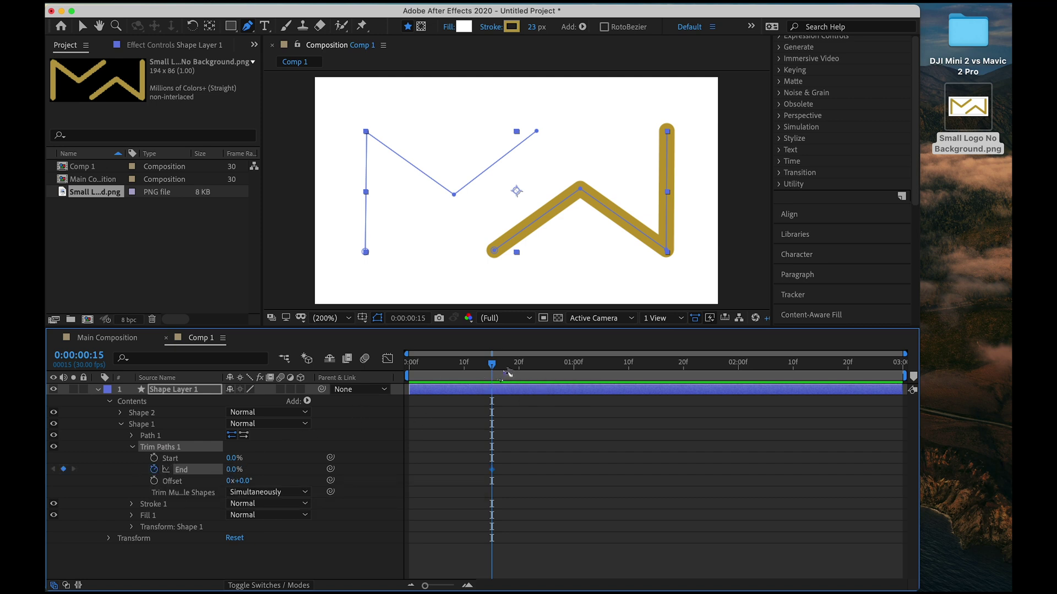
left_click_drag(507, 372, 629, 372)
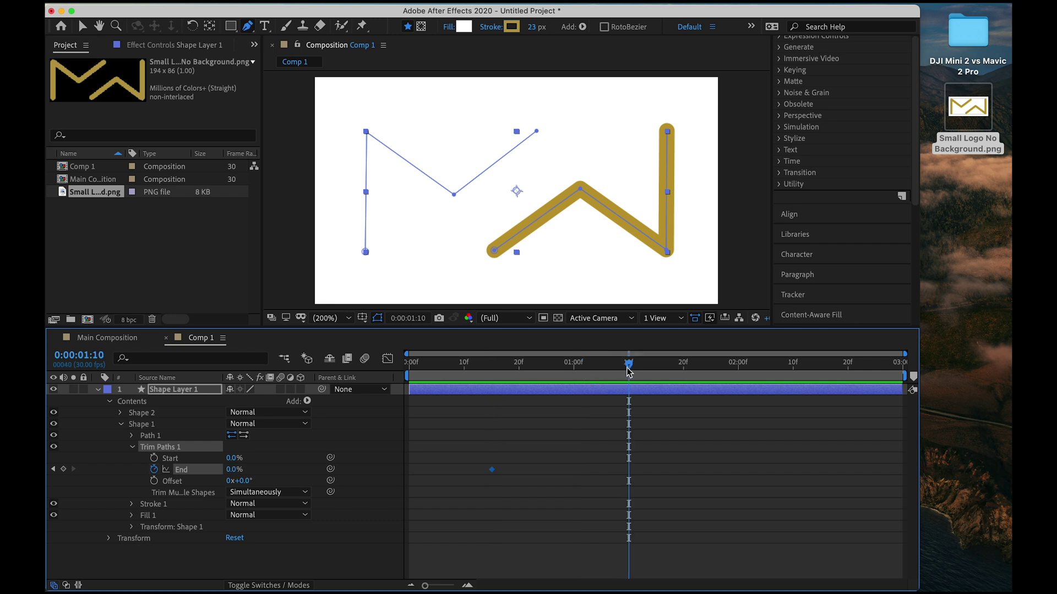
left_click(235, 471)
key("Return")
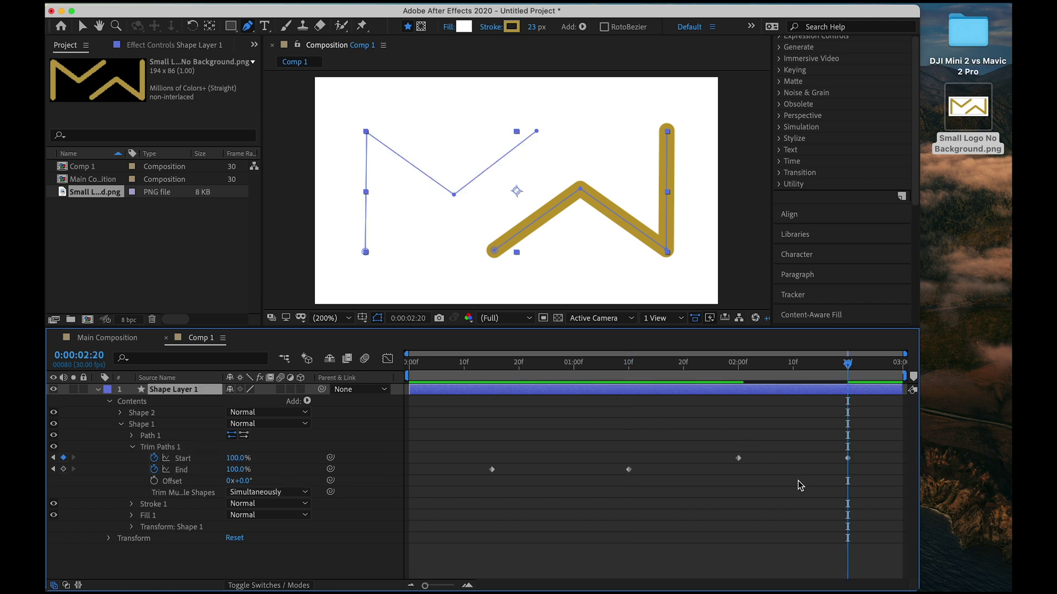
left_click_drag(443, 367, 427, 367)
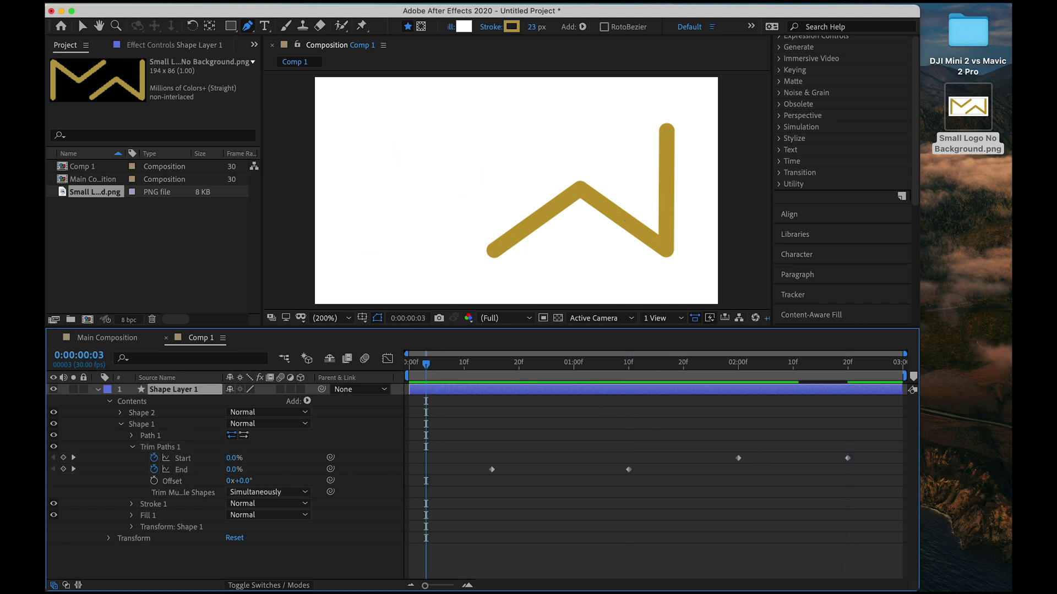
key("space")
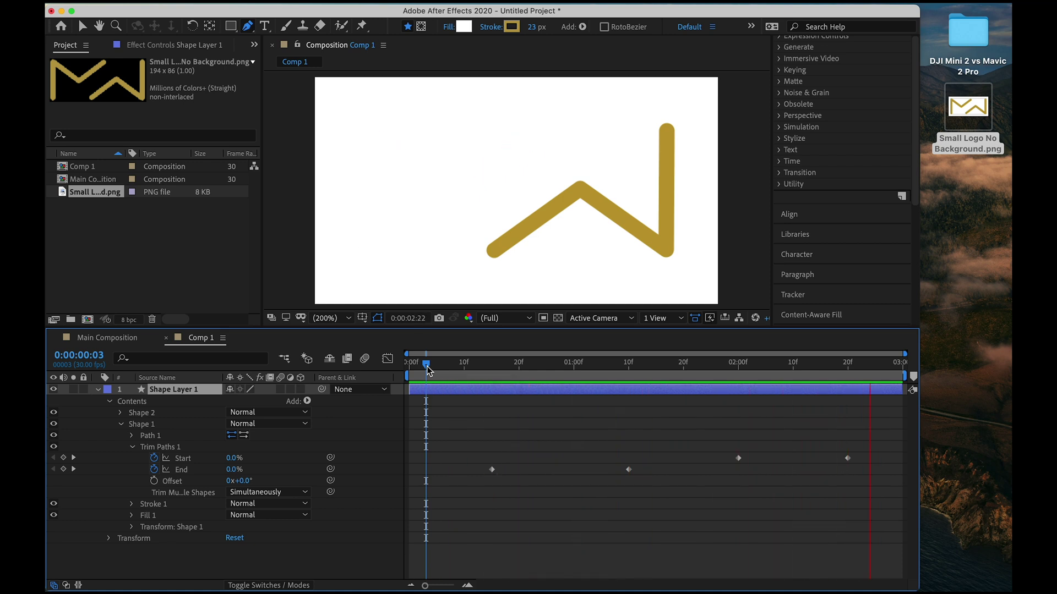
key("space")
Step: Add a Trim Paths operator to the W shape, Shape 2
left_click(134, 447)
left_click(131, 425)
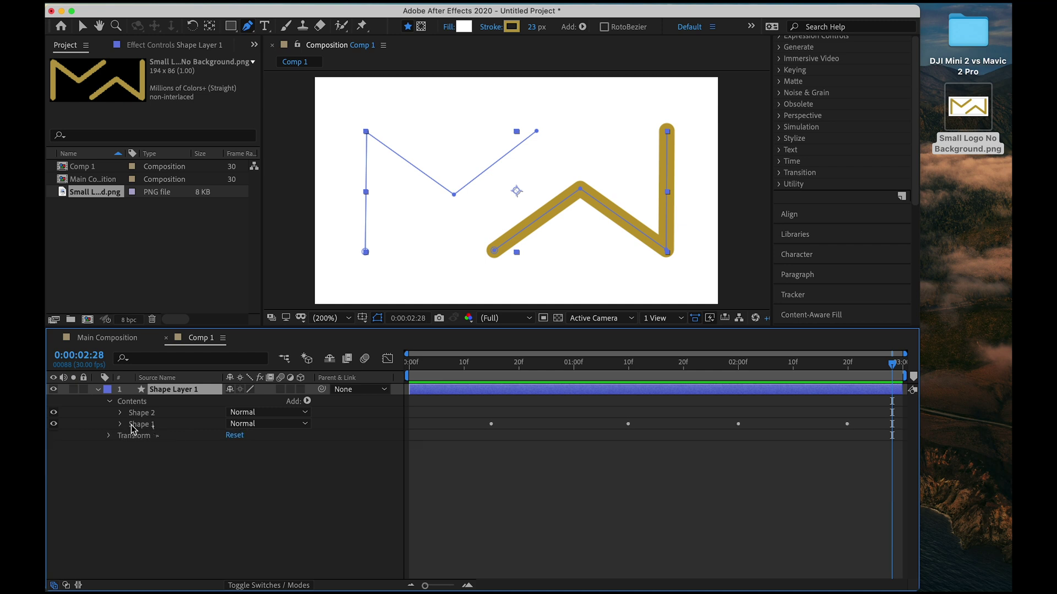
left_click(120, 413)
left_click(131, 436)
left_click(149, 413)
left_click(307, 401)
left_click(330, 515)
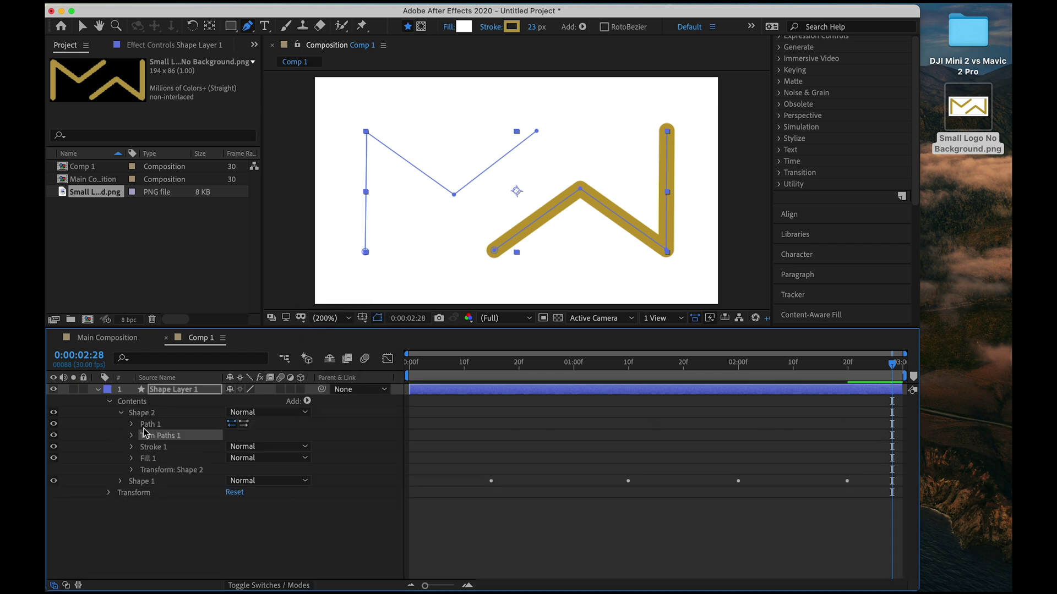
left_click(132, 435)
left_click_drag(228, 447, 271, 448)
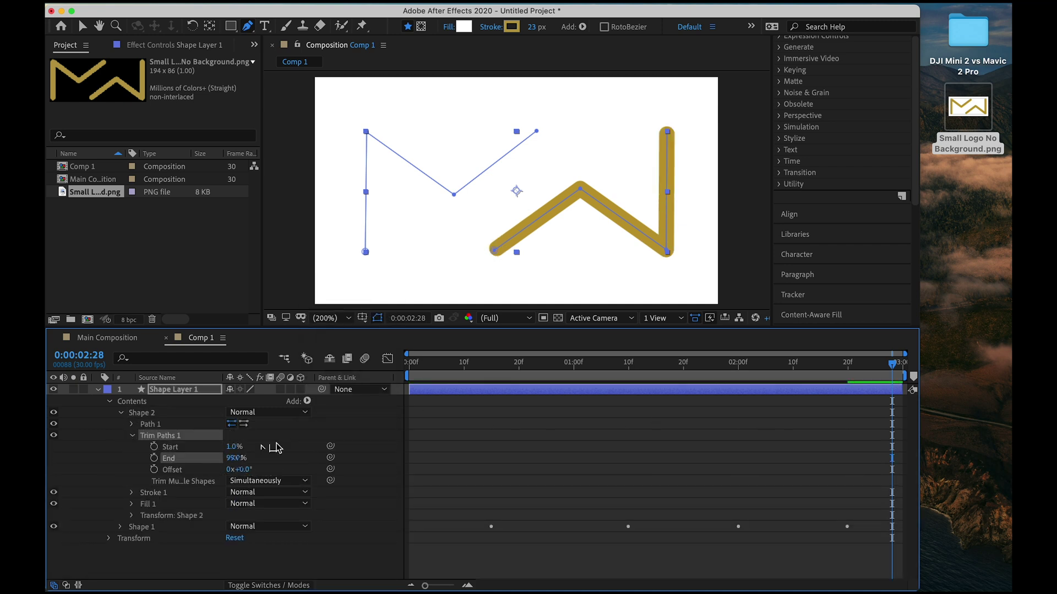
left_click(238, 458)
type("100")
key("Return")
left_click(493, 365)
left_click(155, 458)
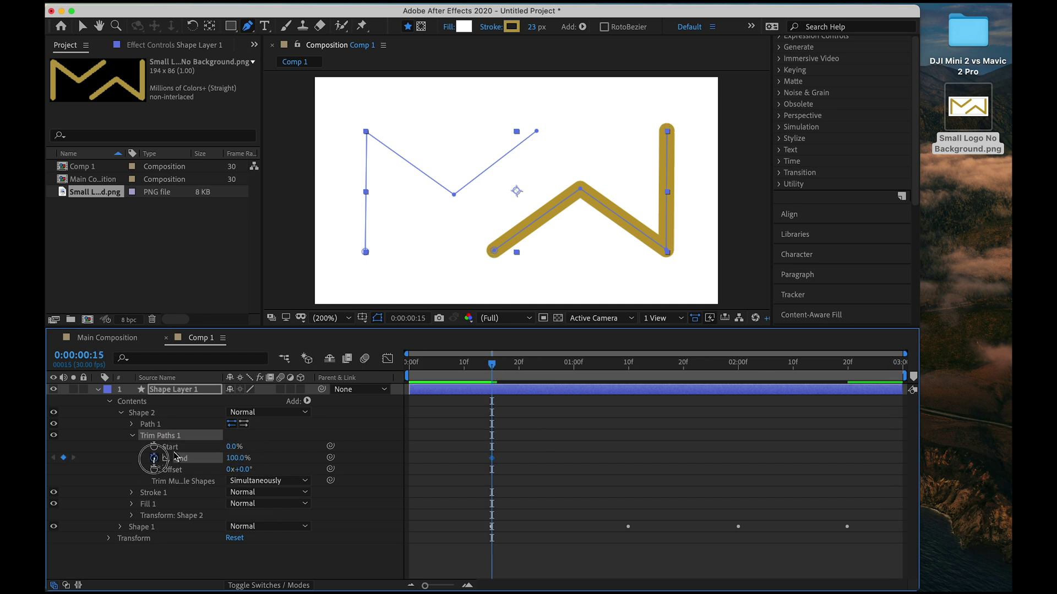
left_click(626, 374)
left_click(493, 364)
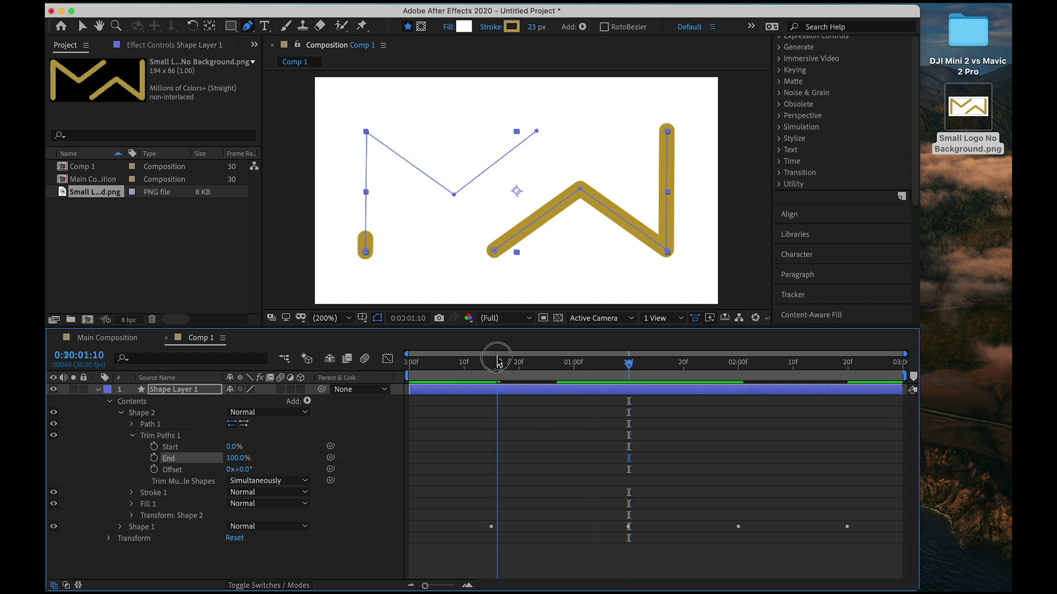
Step: Keyframe the W's Trim Paths Start from 100% at 0:00:00:15 to 0% at 0:00:01:10
mouse_move(242, 458)
left_mouse_down()
mouse_move(229, 457)
mouse_move(275, 447)
left_mouse_up()
left_click(154, 446)
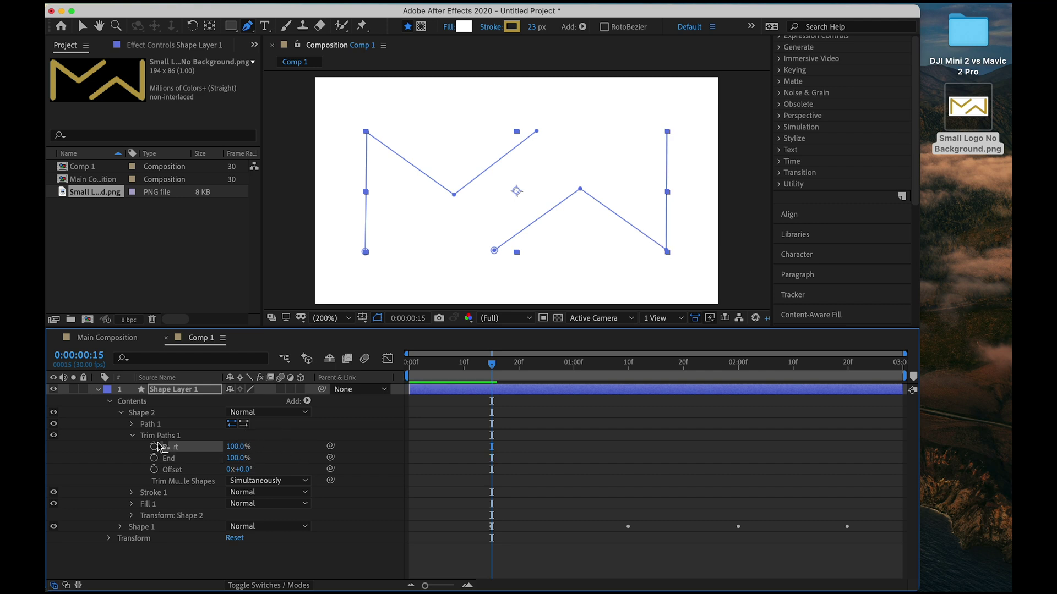
left_click(623, 366)
left_click_drag(625, 372, 628, 368)
mouse_move(238, 446)
left_mouse_down()
mouse_move(209, 446)
mouse_move(235, 457)
mouse_move(209, 458)
left_mouse_up()
Step: Keyframe the W's Trim Paths End from 100% at 0:00:02:00 to fully trimmed away at 0:00:02:20, and preview the animation
left_click(737, 364)
left_click(155, 458)
left_click(845, 364)
key("Home")
key("space")
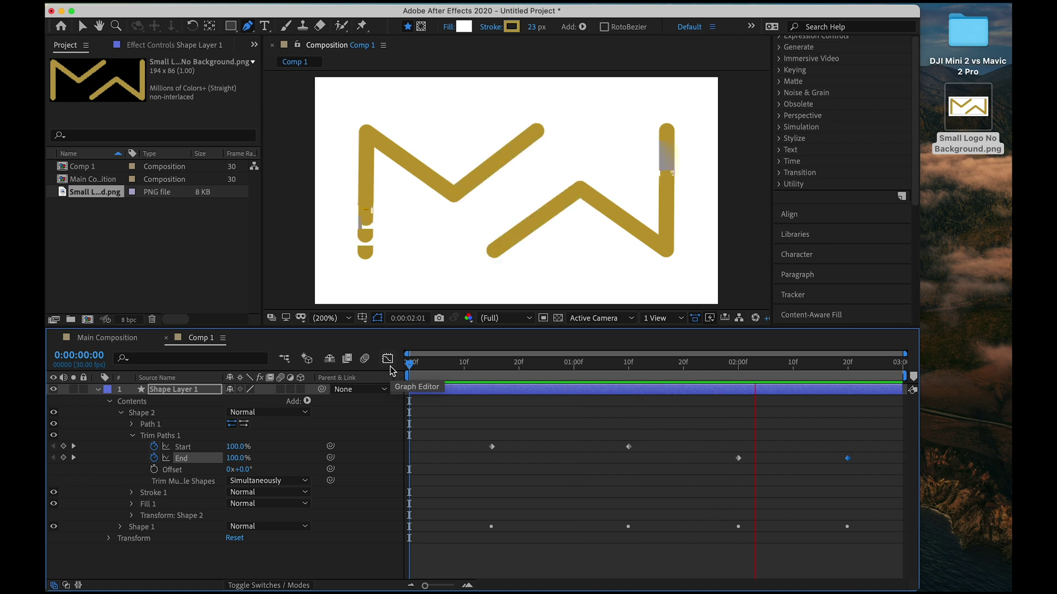
key("space")
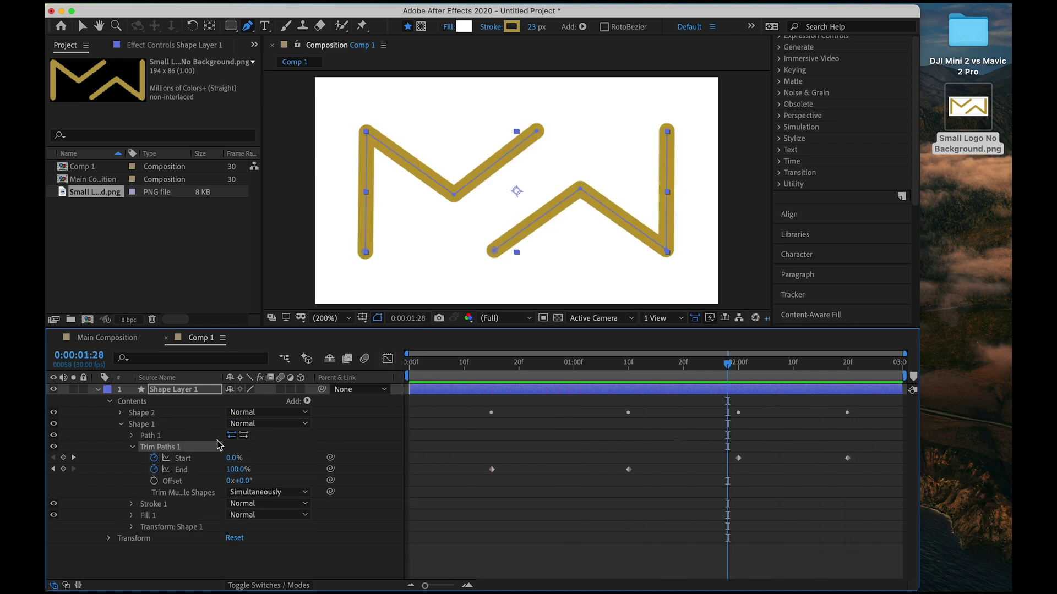
Step: Apply Easy Ease to all of the M's Trim Paths Start and End keyframes
left_click_drag(474, 450, 857, 468)
right_click(849, 460)
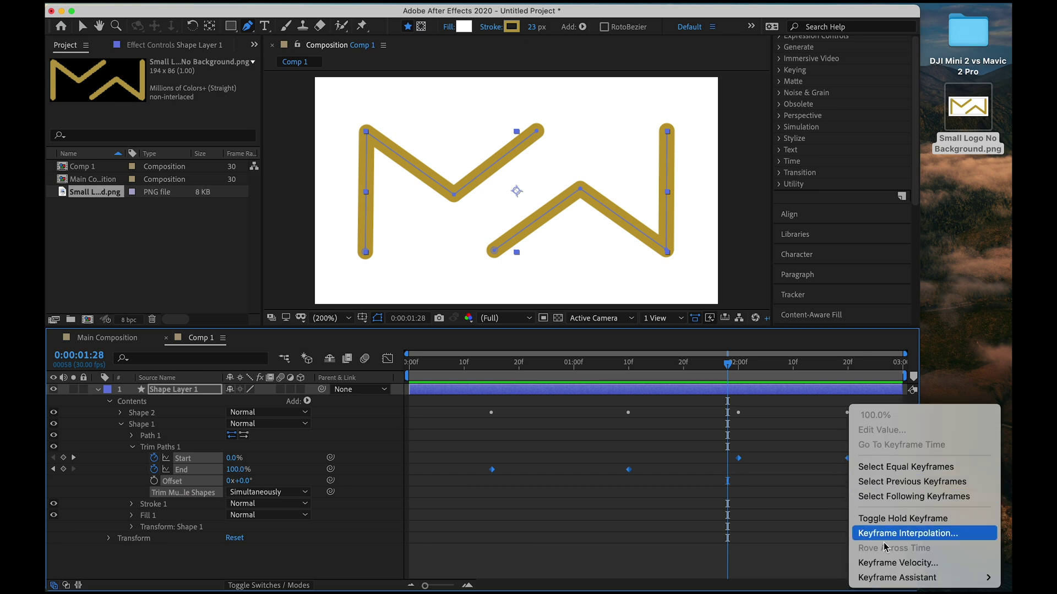
mouse_move(889, 578)
left_click(715, 489)
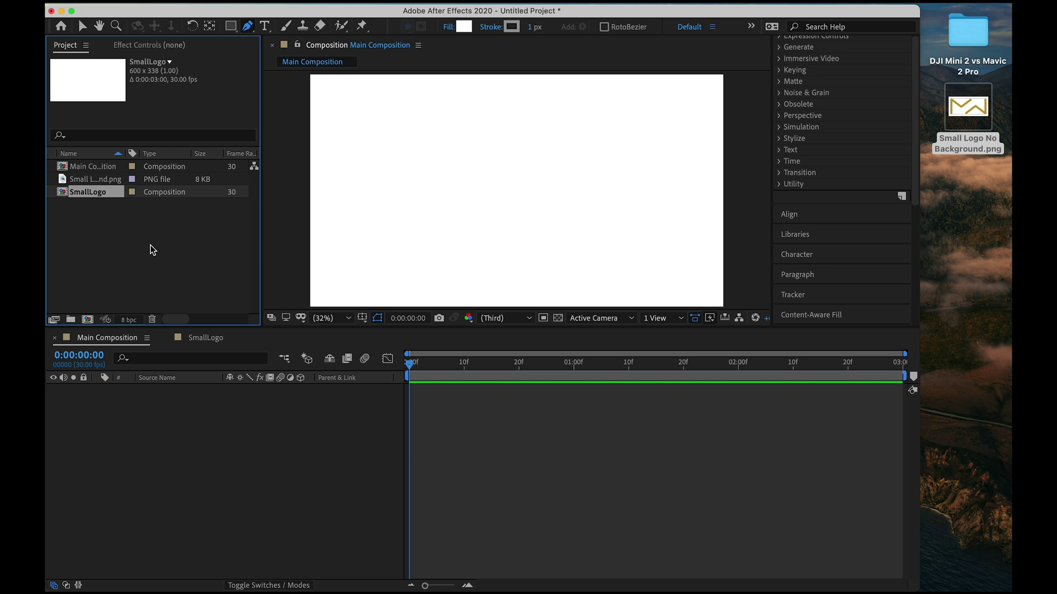
Step: Place the SmallLogo composition as a layer in Main Composition and preview it
left_click(152, 248)
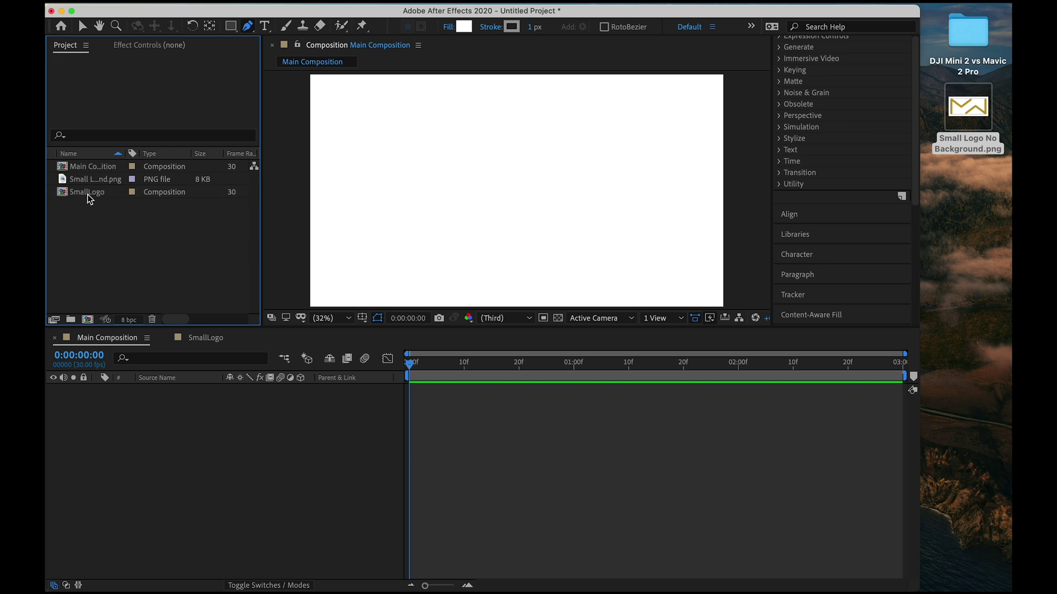
left_click_drag(87, 192, 163, 409)
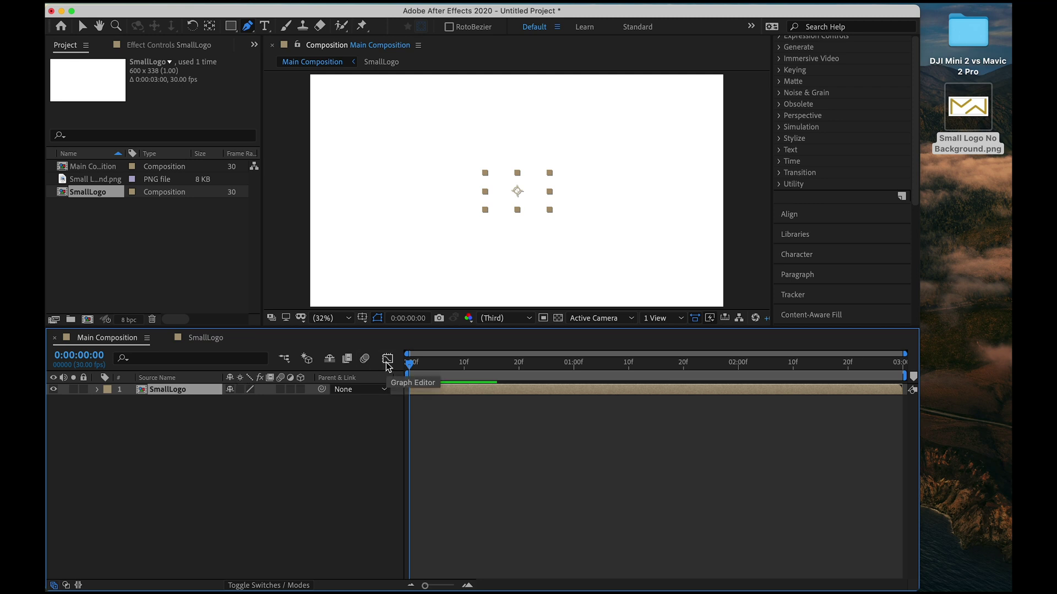
key("space")
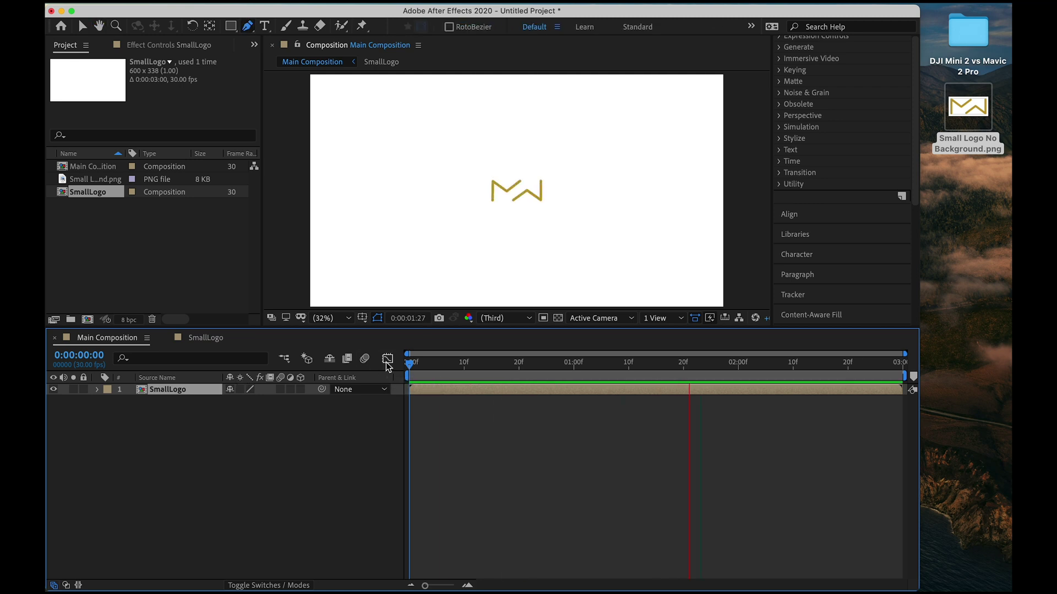
Step: Apply the Motion Tile effect to the SmallLogo layer with an Output Width of 690 and an Output Height of 710
left_click(825, 110)
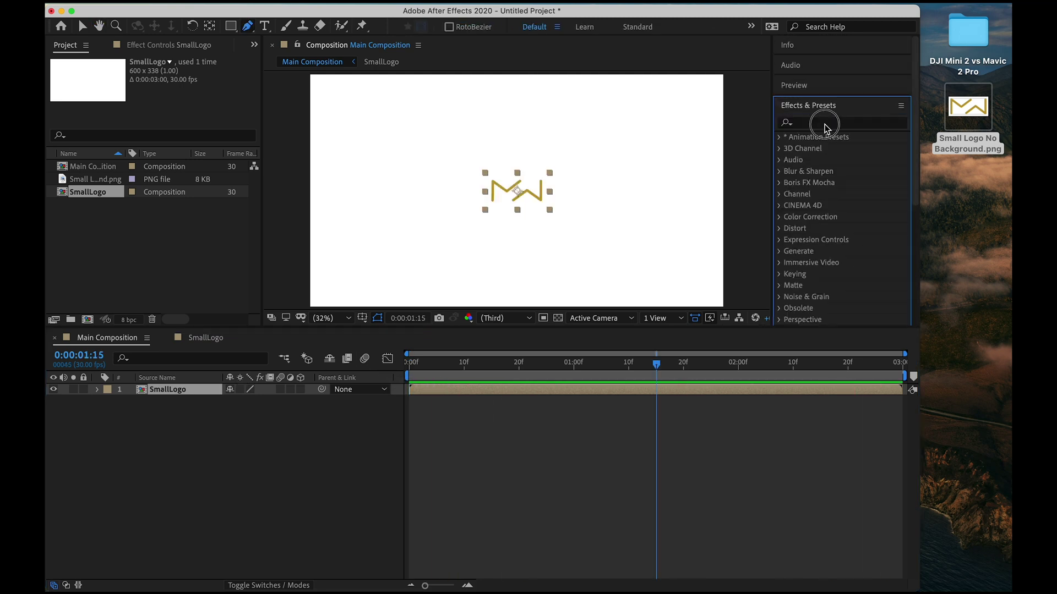
left_click(826, 124)
type("tile")
left_click(832, 228)
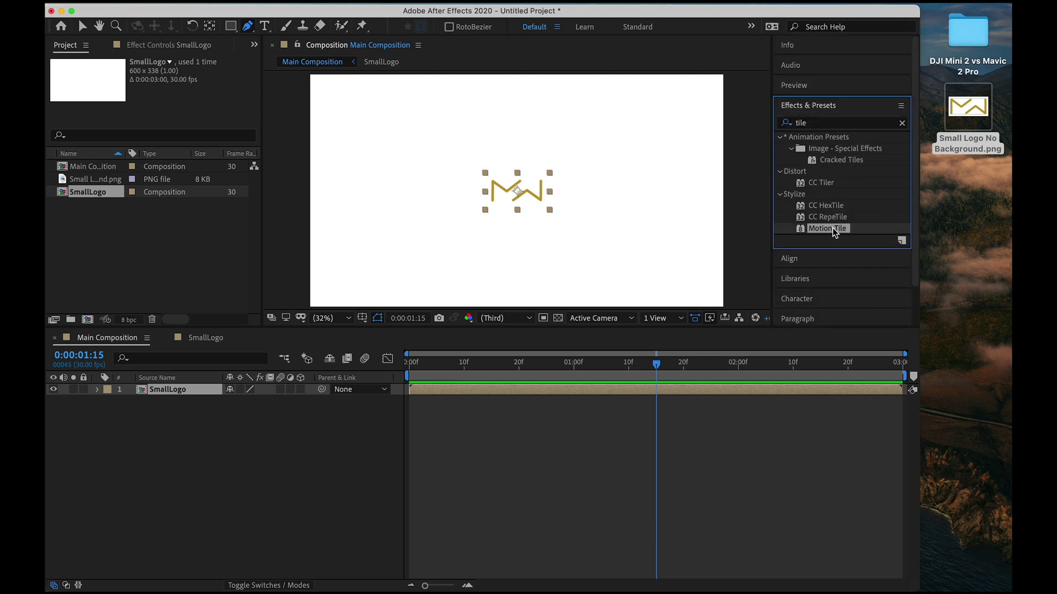
left_click_drag(832, 227, 185, 389)
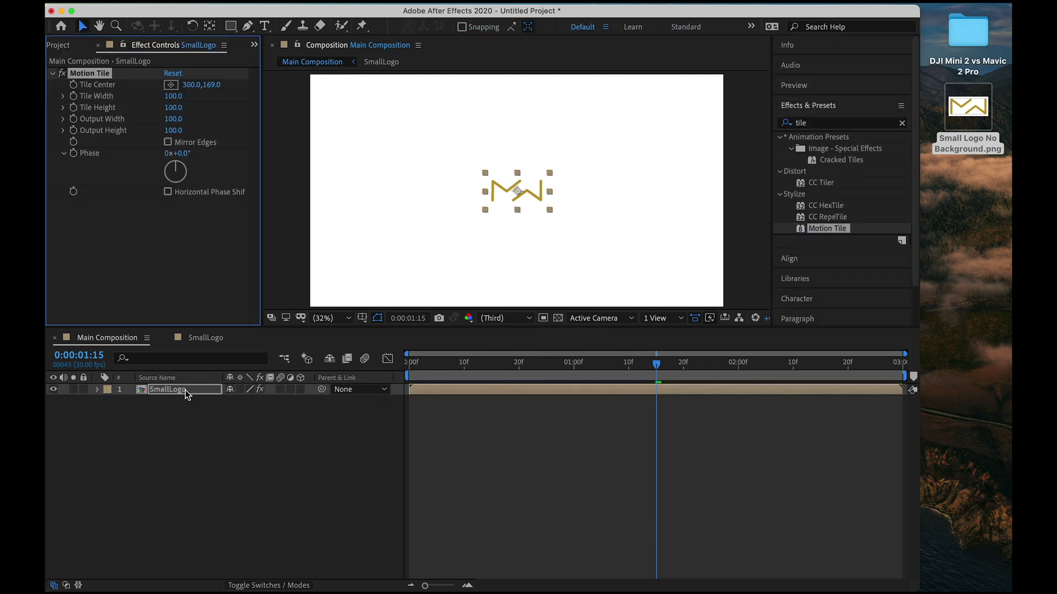
left_click_drag(174, 119, 213, 127)
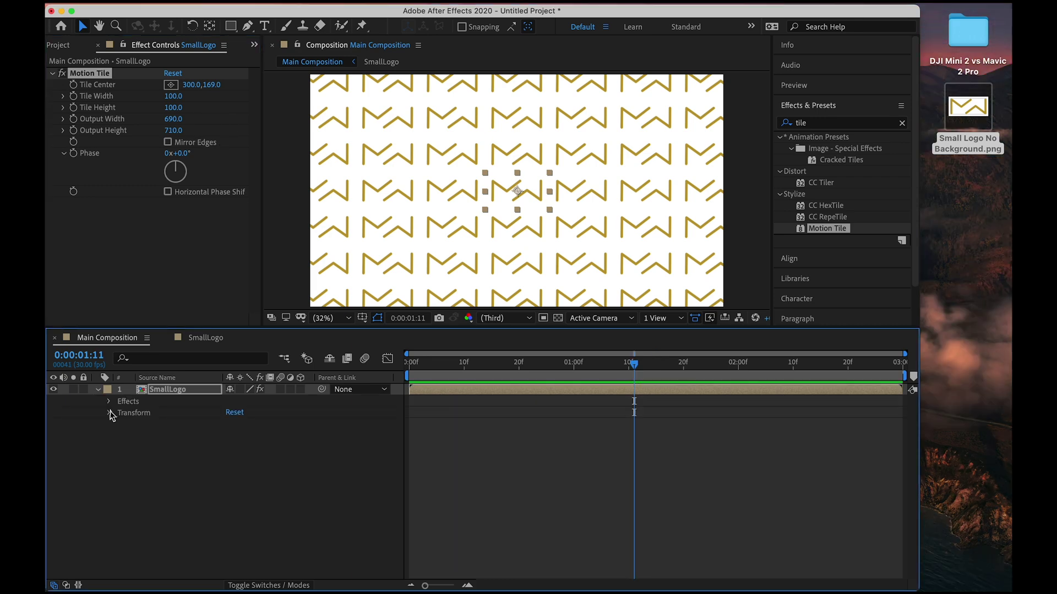
Step: Lower the SmallLogo layer's opacity and rotate it diagonally, extending the Motion Tile Output Height to 1330 to fill the frame
left_click(109, 413)
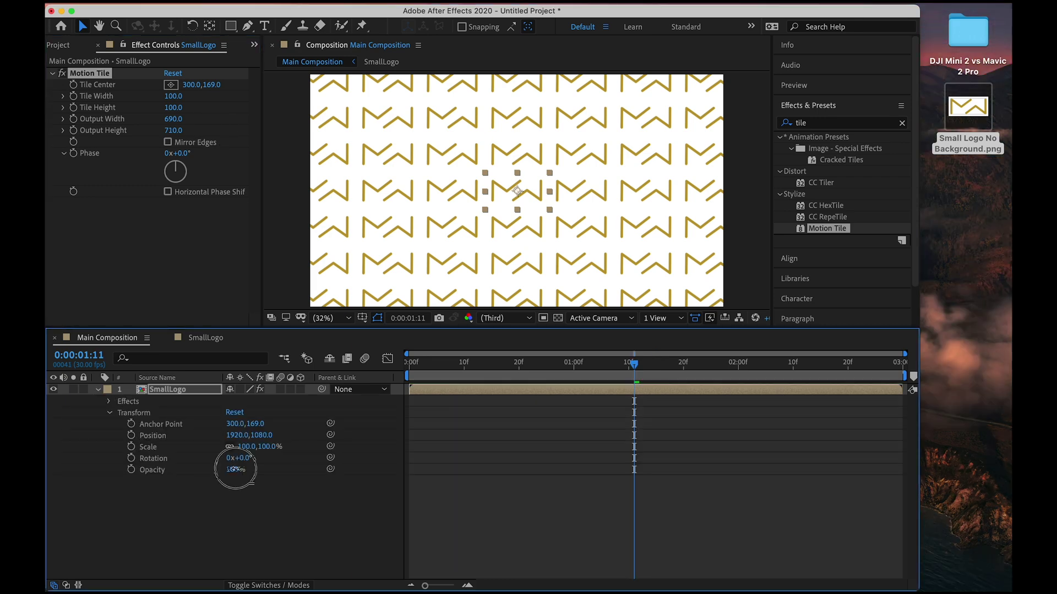
left_click_drag(233, 470, 267, 454)
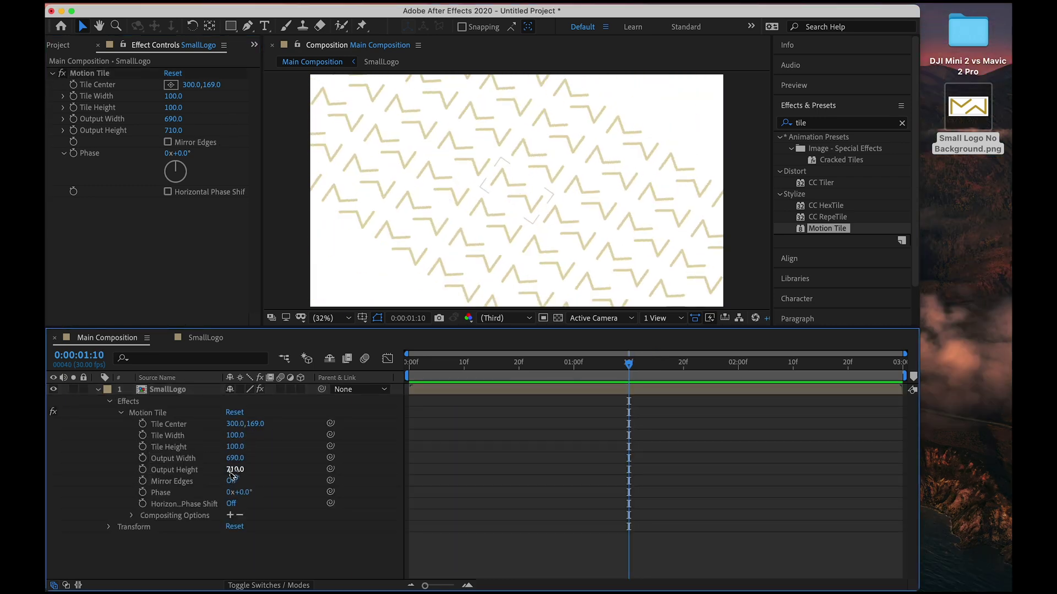
left_click_drag(231, 474, 259, 468)
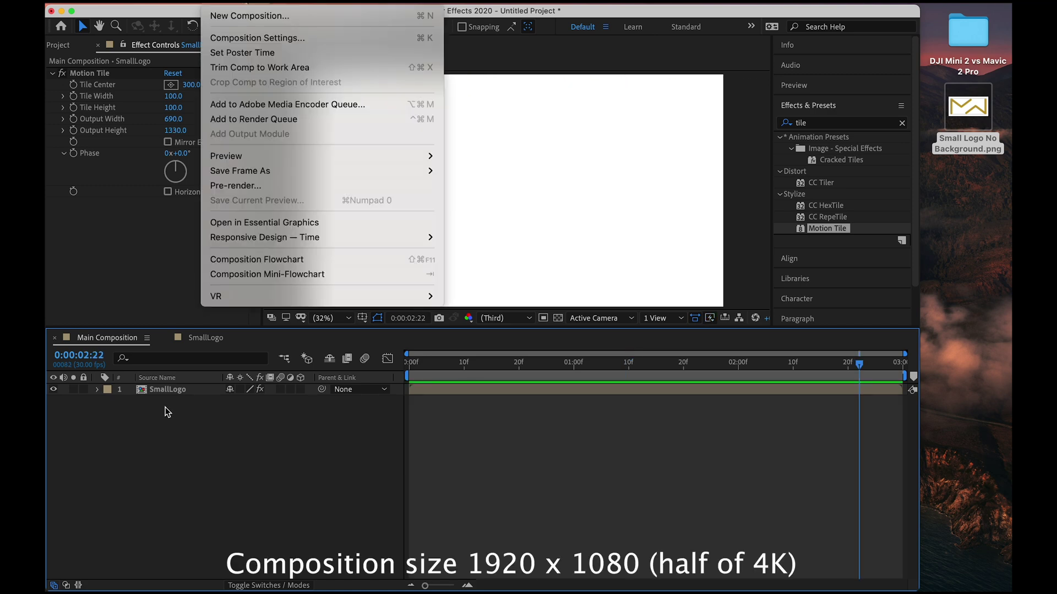
Step: Create a new 1920 x 1080 composition named CenterLogo
left_click(258, 15)
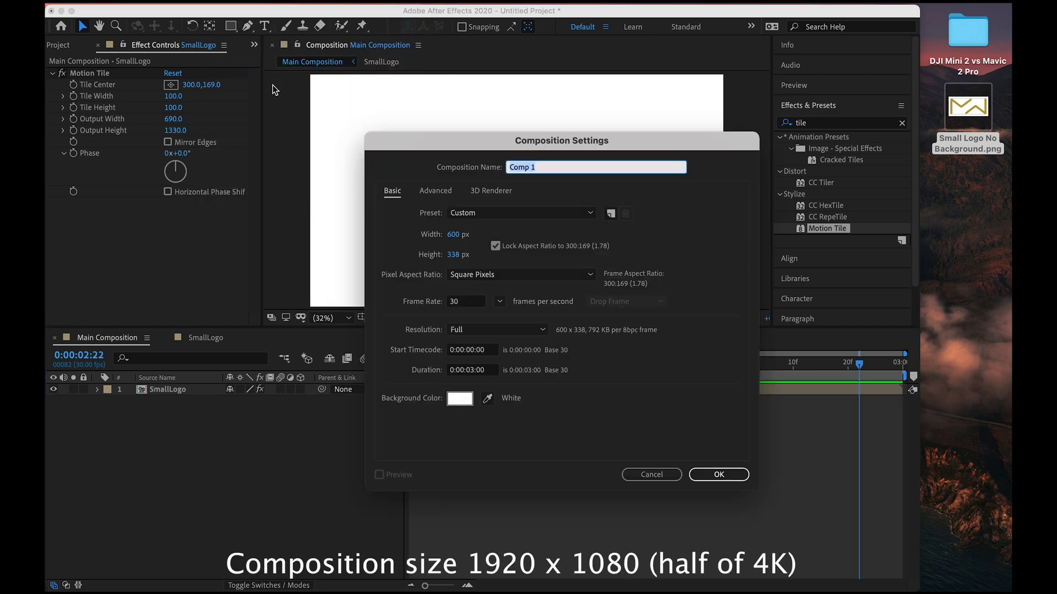
left_click_drag(457, 237, 495, 238)
left_click(718, 474)
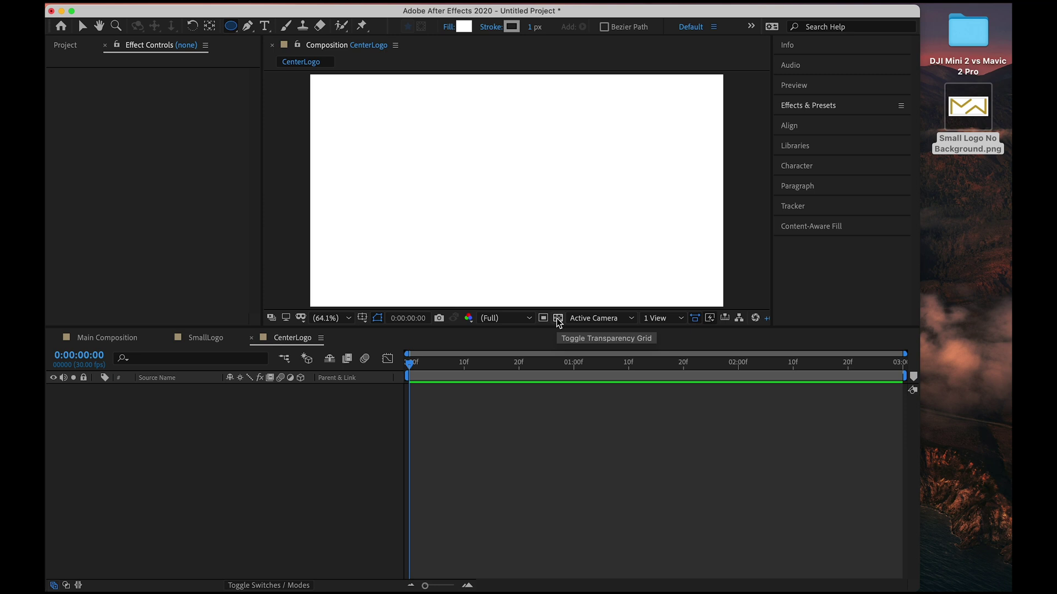
Step: Draw a large white circle centred in CenterLogo over the transparency grid and fit the LogoLarge_No Background image inside it
left_click(558, 319)
left_click_drag(493, 175, 633, 268)
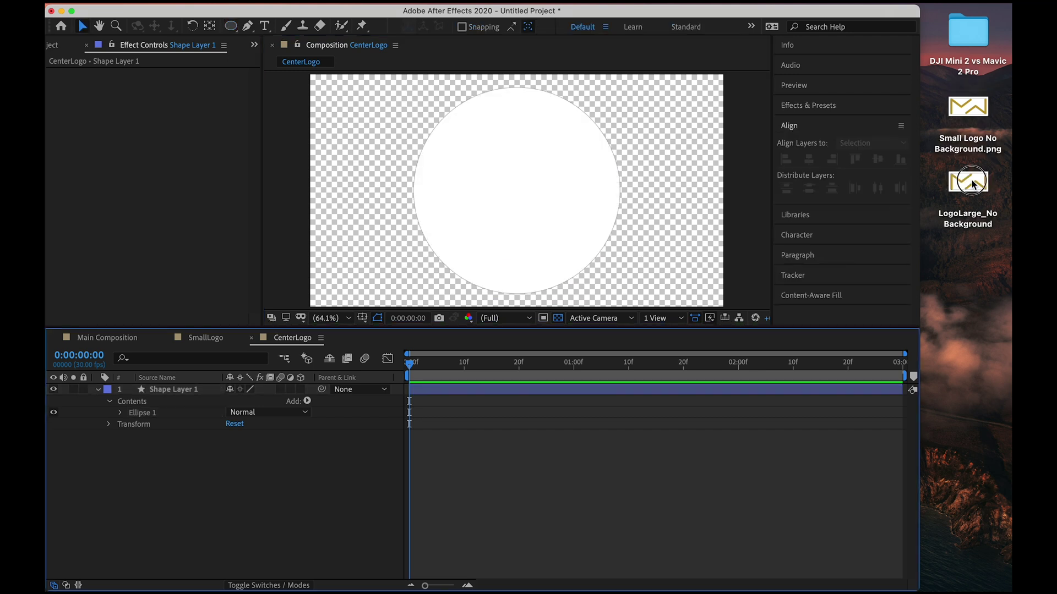
left_click_drag(971, 184, 272, 480)
left_click_drag(379, 111, 498, 164)
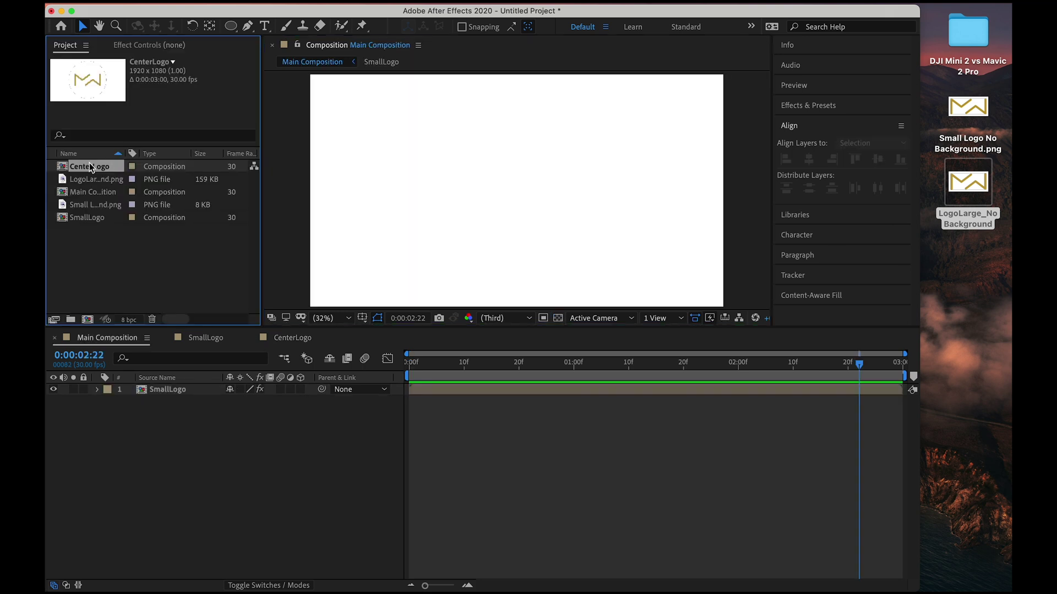
Step: Place the CenterLogo composition above the SmallLogo layer in Main Composition and preview the result
left_click_drag(90, 164, 184, 387)
left_click(431, 361)
key("space")
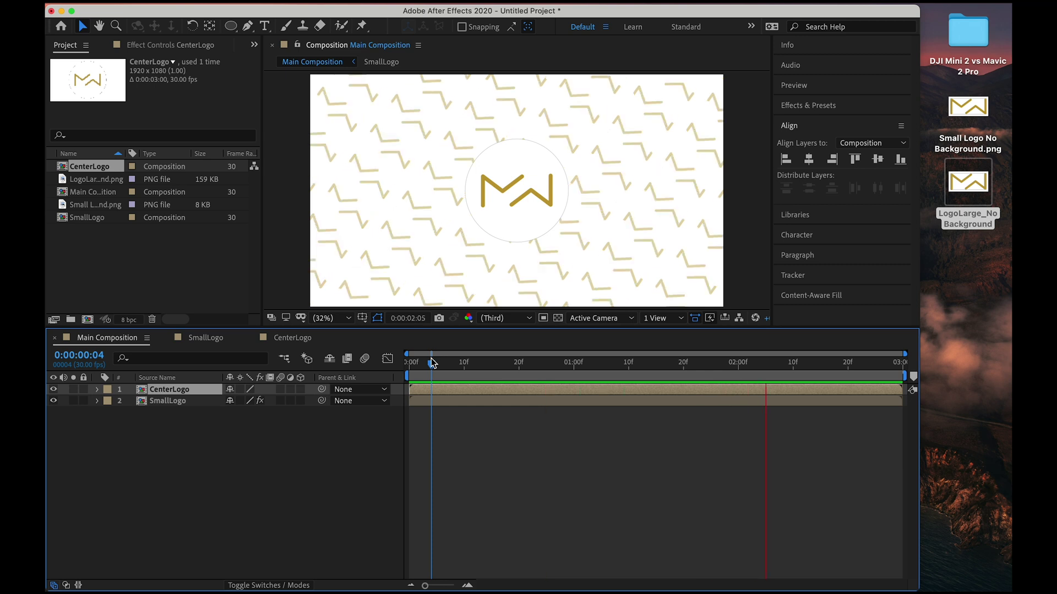
Step: Find the shadow presets and apply the Dimension glow+shadow preset to the CenterLogo layer
left_click(824, 105)
type("shadow")
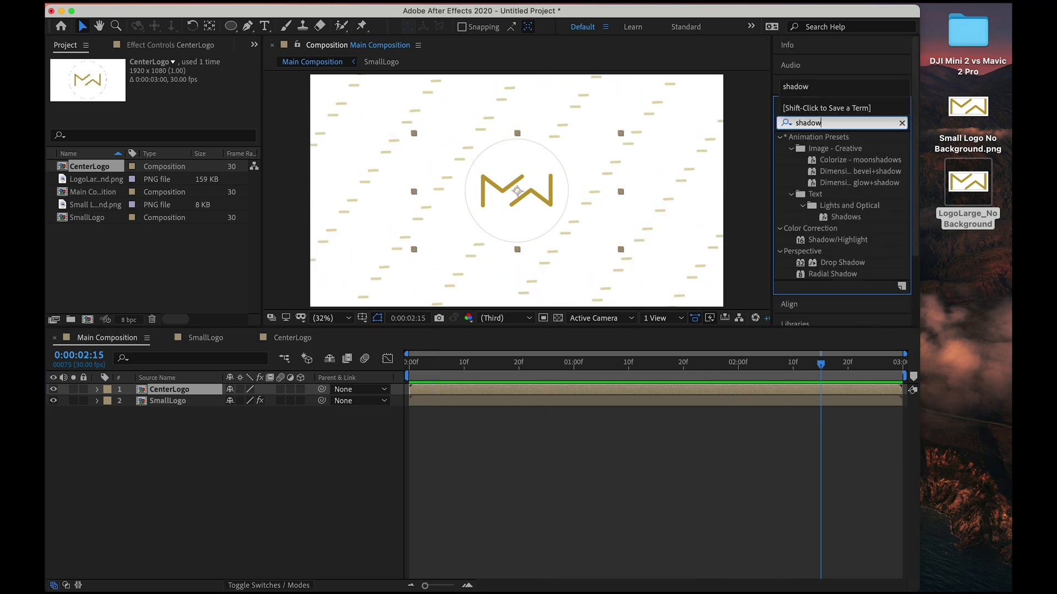
left_click(856, 186)
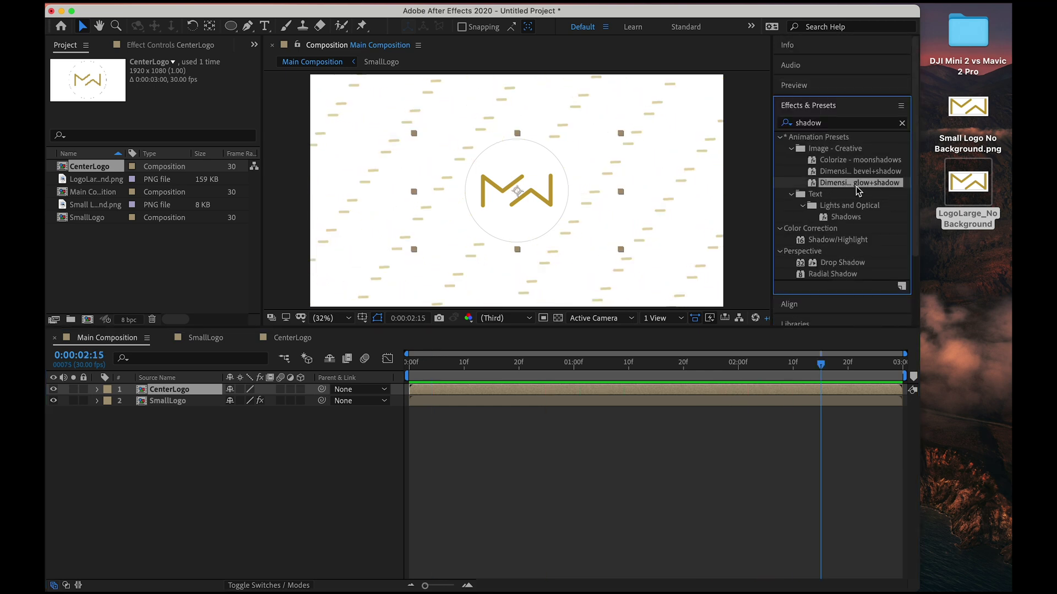
left_click_drag(856, 186, 174, 392)
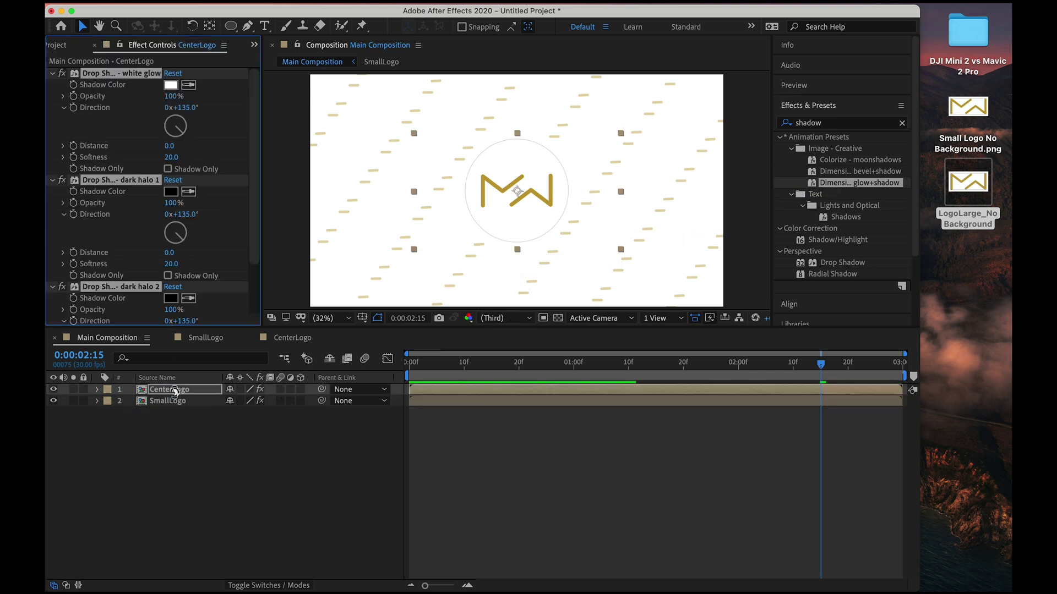
Step: Set the dark halo 2 shadow's Opacity to 0%, and the dark halo 1 shadow's Distance to 66 and Softness to 113
left_click_drag(169, 285, 93, 281)
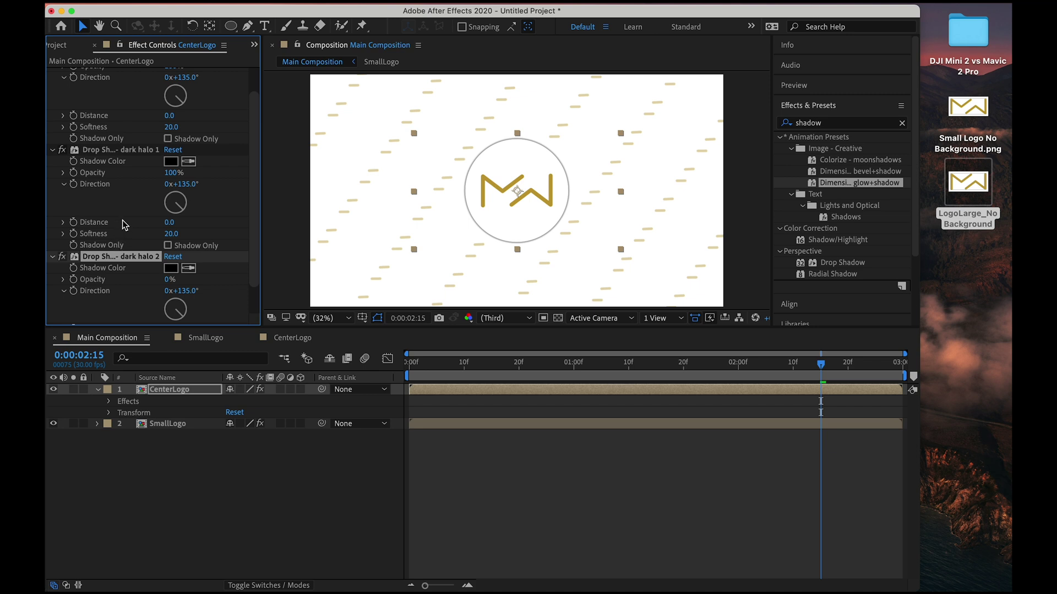
scroll(124, 224, "up", 1)
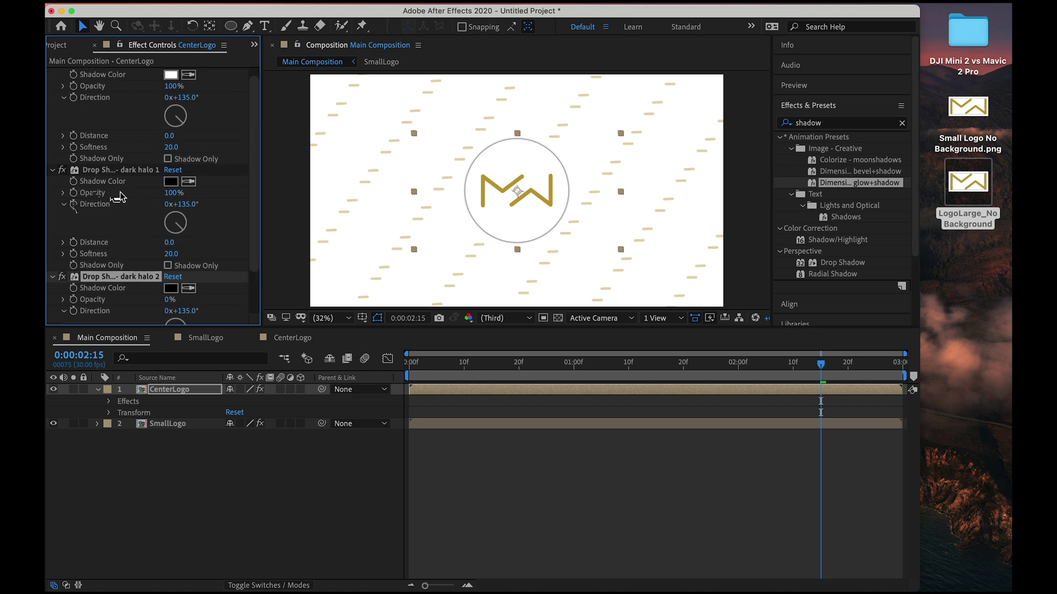
left_click_drag(169, 242, 241, 264)
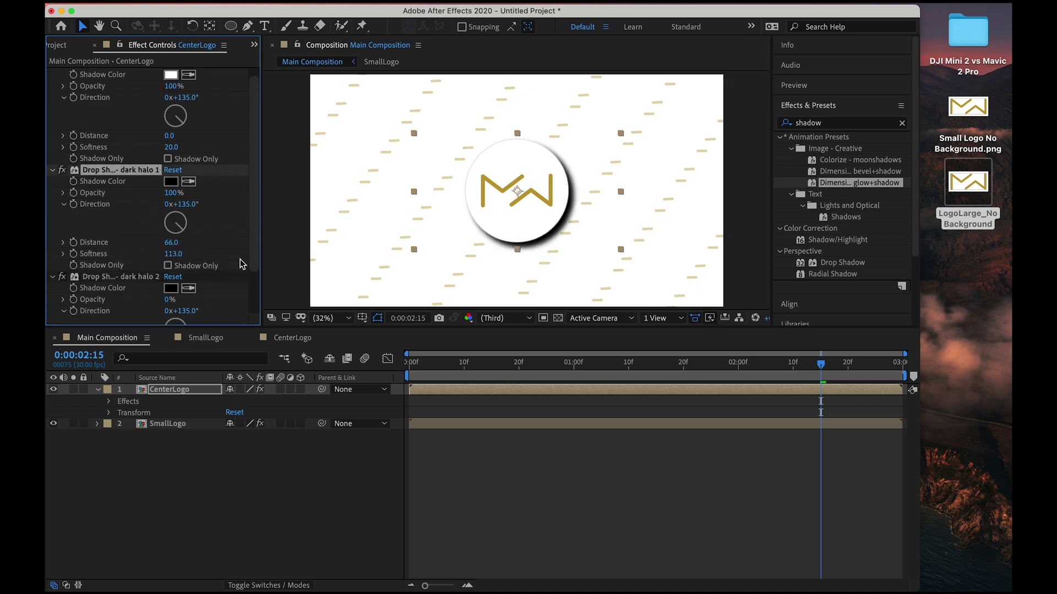
Step: Change the dark halo 1 shadow colour to grey A4A4A4 and its Direction to 146°
left_click(171, 181)
left_click_drag(460, 201, 507, 279)
left_click(391, 365)
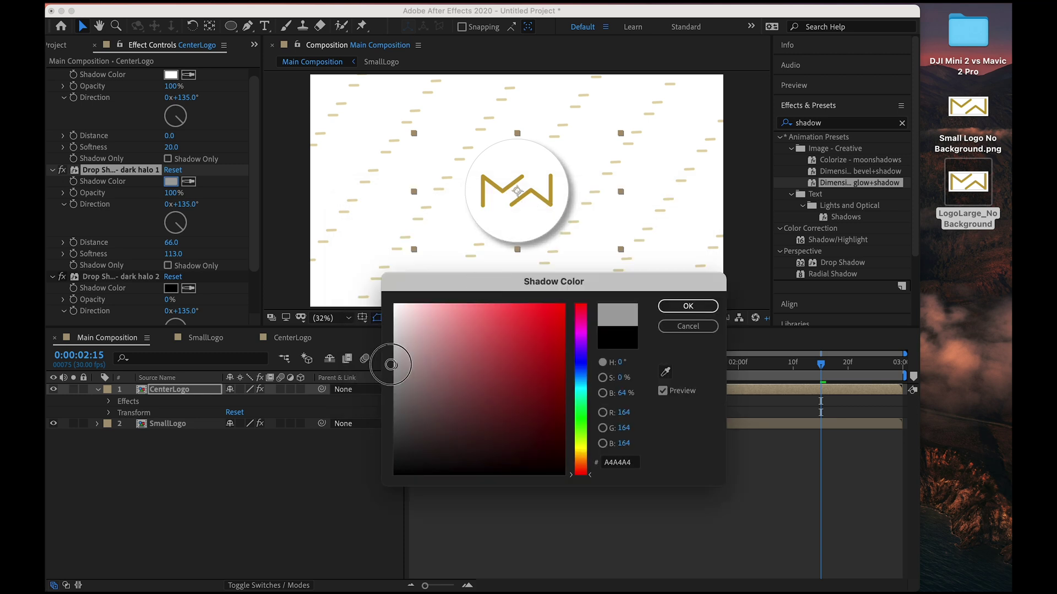
left_click(688, 306)
left_click_drag(176, 225, 181, 242)
Step: Keyframe the CenterLogo layer's Scale at 16% and Opacity at 0% at 0:00:00:00
left_click(109, 413)
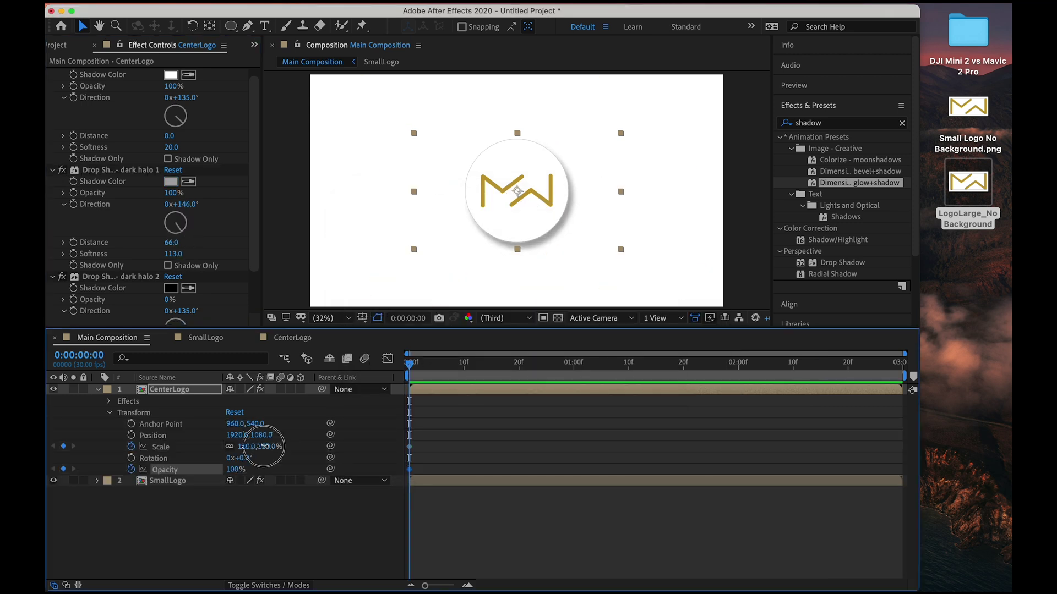
key("Home")
key("space")
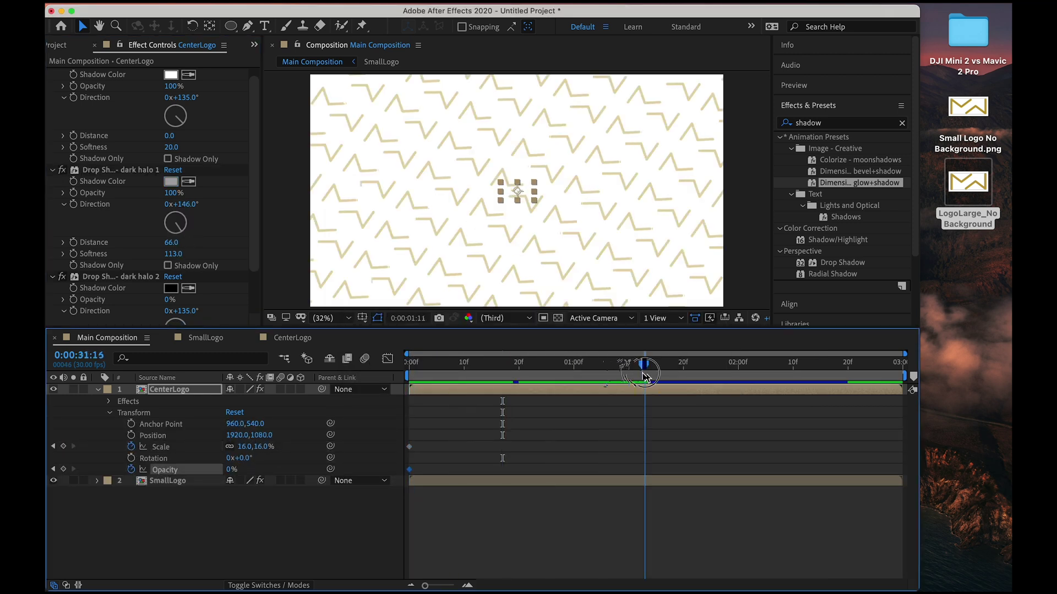
Step: Keyframe CenterLogo's Scale and Opacity at 100% at about 0:00:01:02 and scrub back to check the entrance
left_click(254, 447)
type("100")
key("Return")
left_click(231, 469)
type("100")
left_click_drag(585, 363, 448, 368)
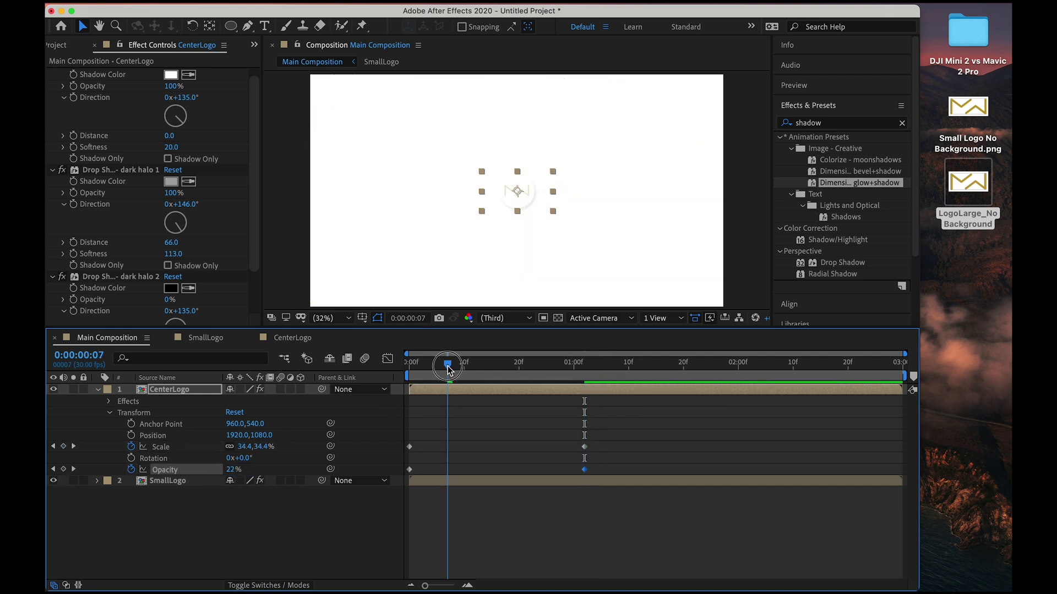
Step: Move CenterLogo's 100% Opacity keyframe earlier to 0:00:00:24 and preview the animation
left_click(560, 368)
left_click_drag(584, 470, 540, 470)
left_click_drag(558, 363, 380, 372)
key("space")
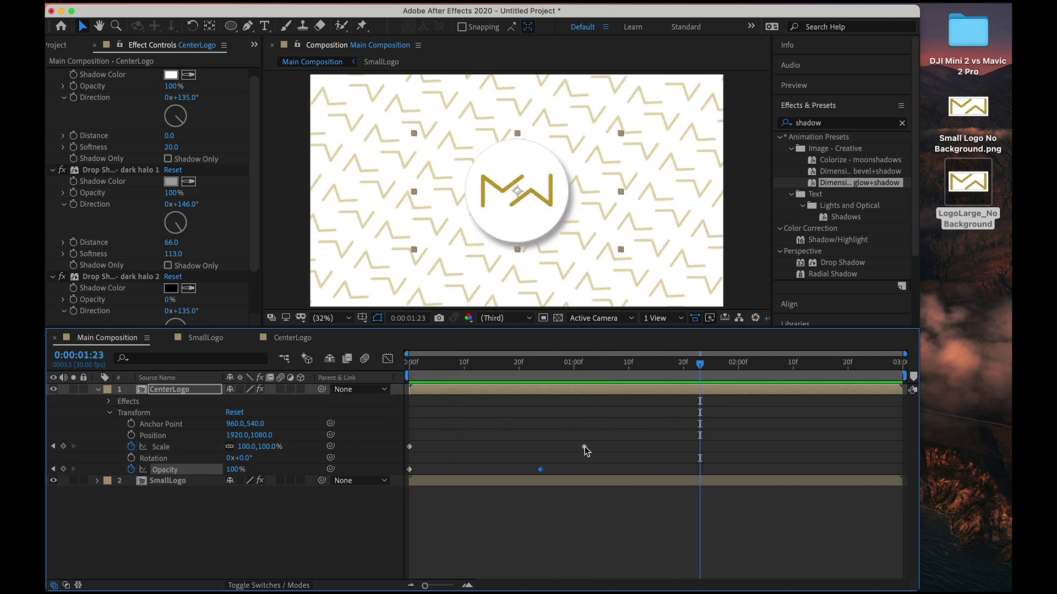
Step: Add a 115% overshoot Scale keyframe to CenterLogo at about 0:00:00:26, just before its final 100% keyframe
left_click(584, 447)
key("k")
left_click(241, 447)
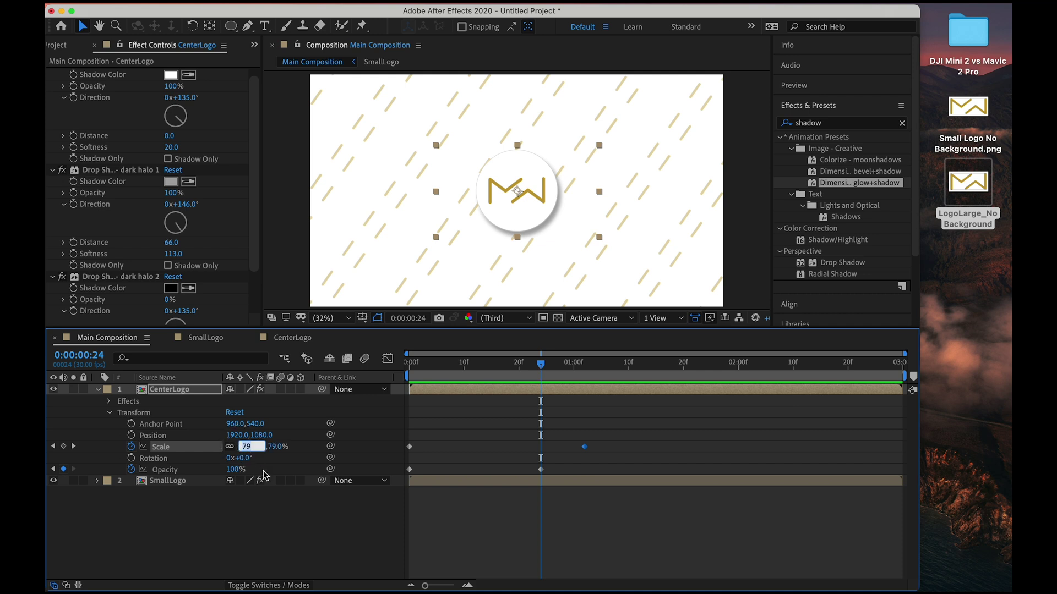
key("Return")
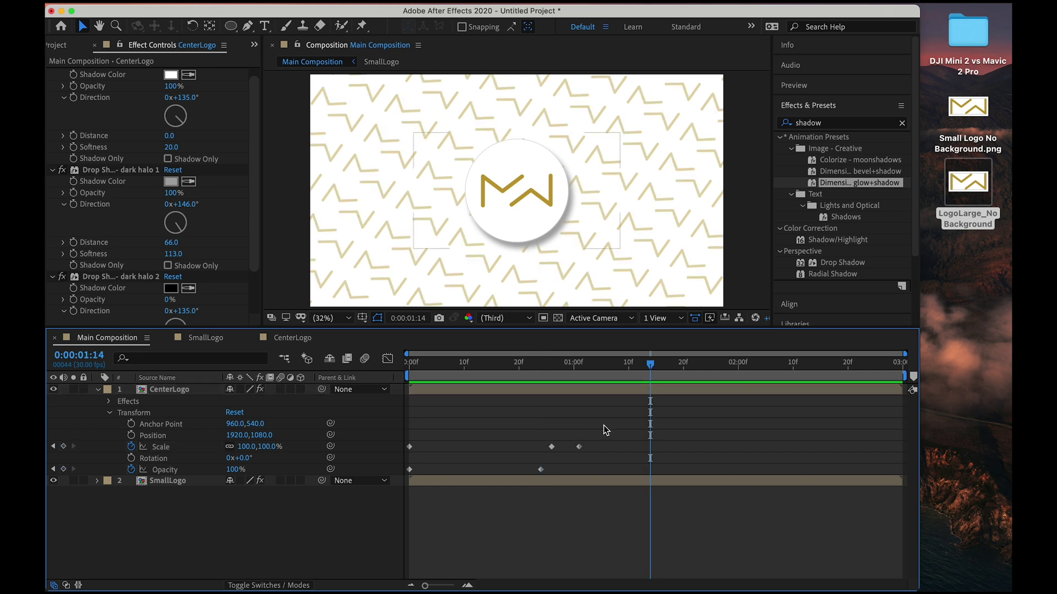
Step: Apply Easy Ease to all of CenterLogo's Scale, Opacity and dark halo 1 keyframes
left_click_drag(603, 425, 435, 477)
right_click(551, 447)
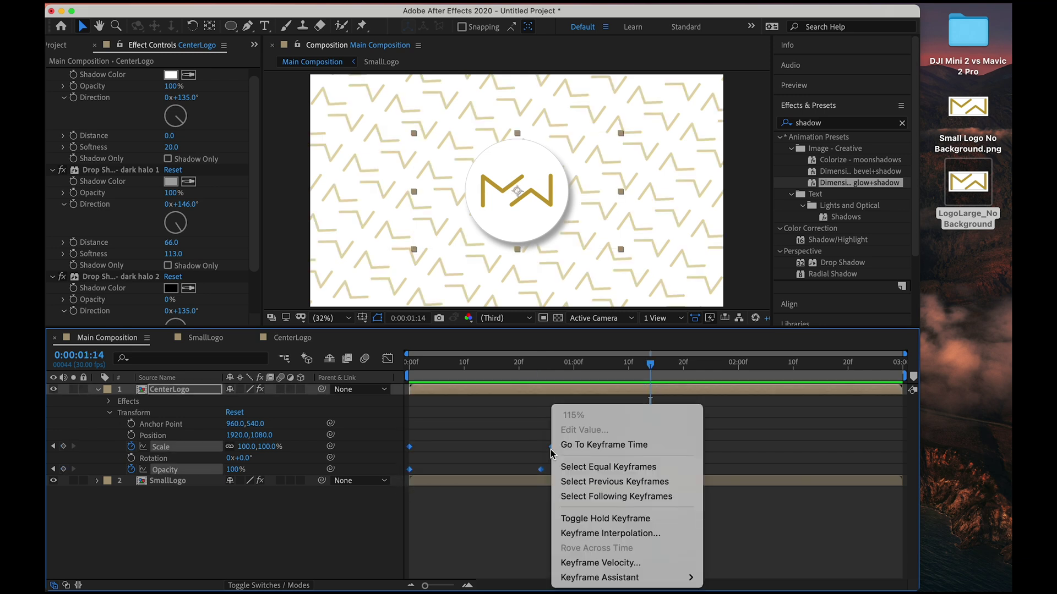
mouse_move(605, 577)
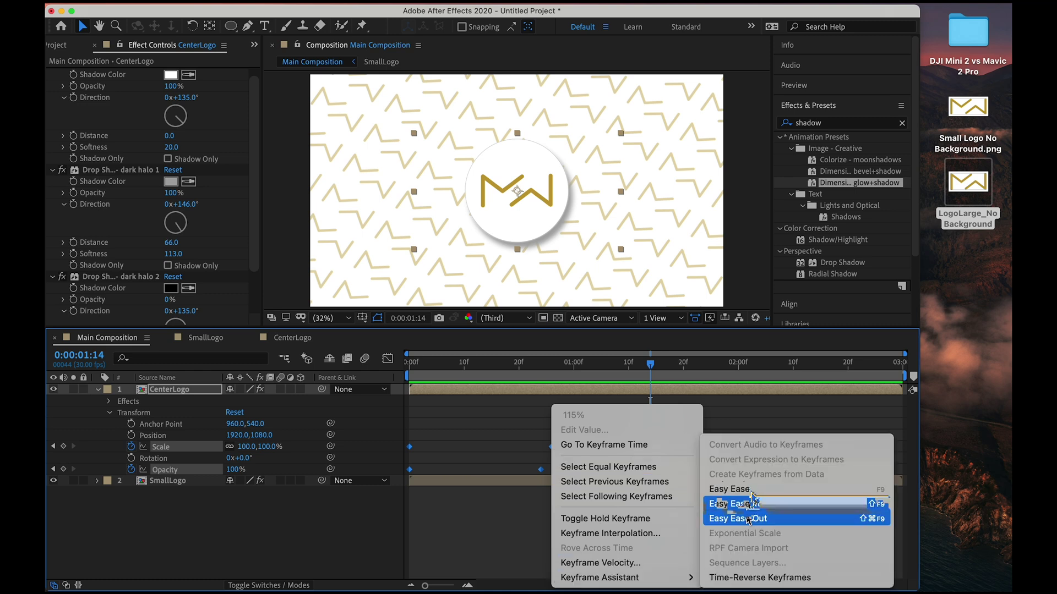
left_click(754, 490)
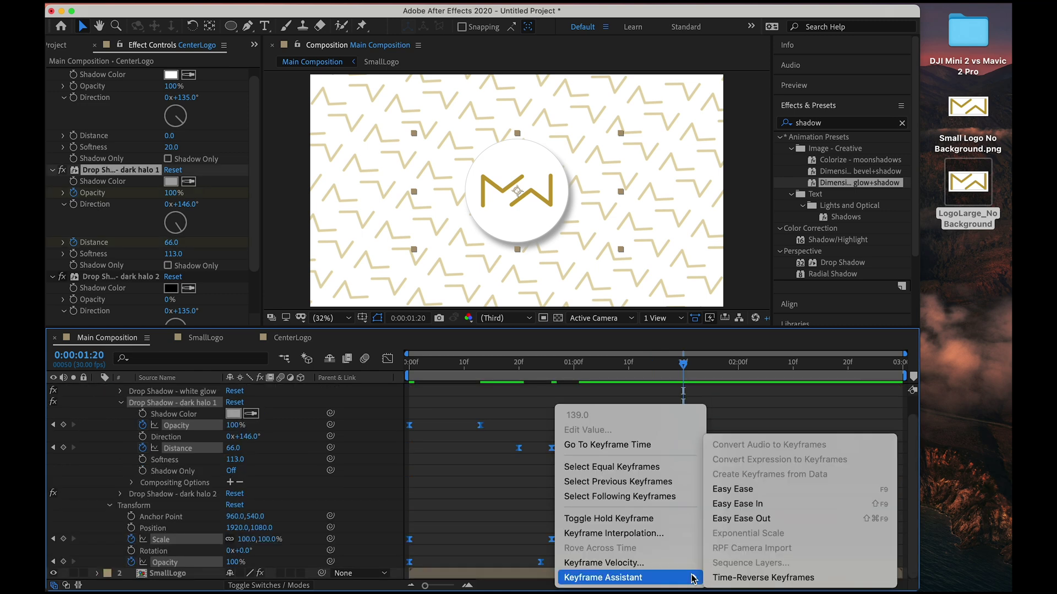
left_click(520, 422)
left_click(584, 426)
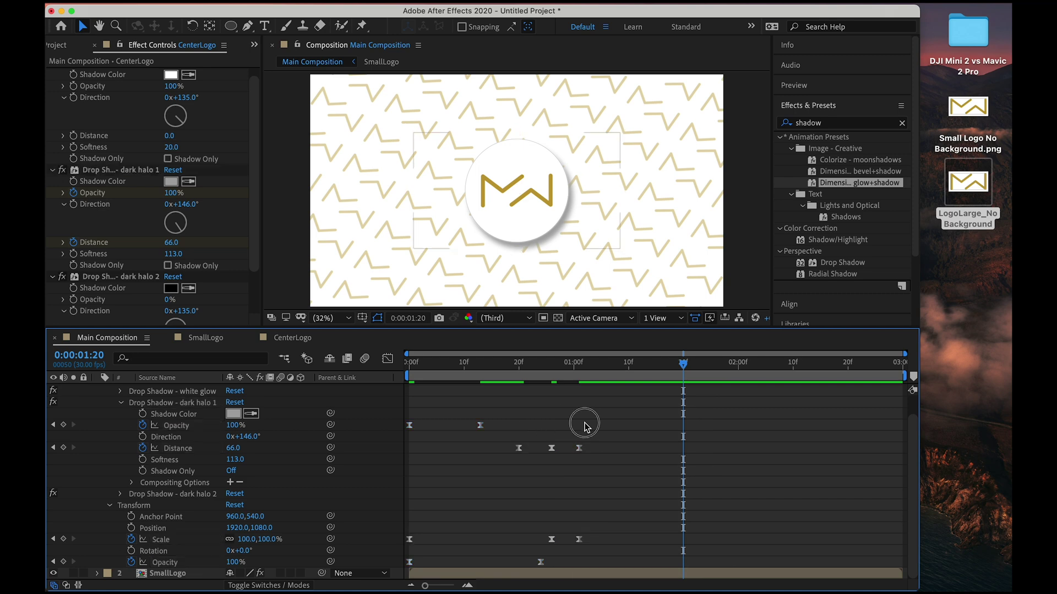
Step: Duplicate all of CenterLogo's Scale, Opacity and dark halo 1 keyframes by copying and pasting them at 0:00:01:20
left_click_drag(609, 418, 380, 578)
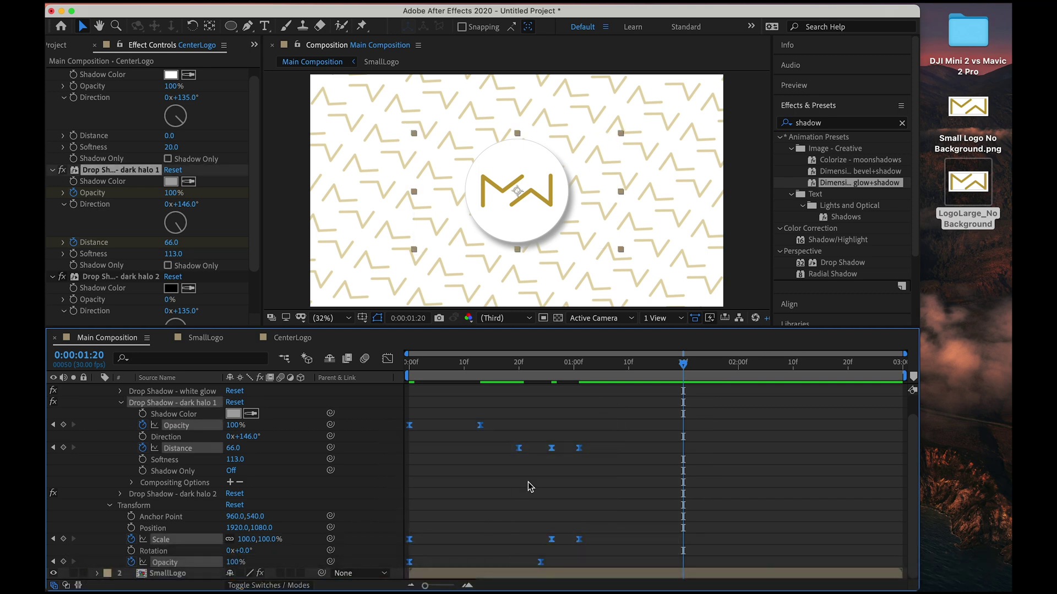
left_click_drag(699, 370, 684, 371)
key("super+v")
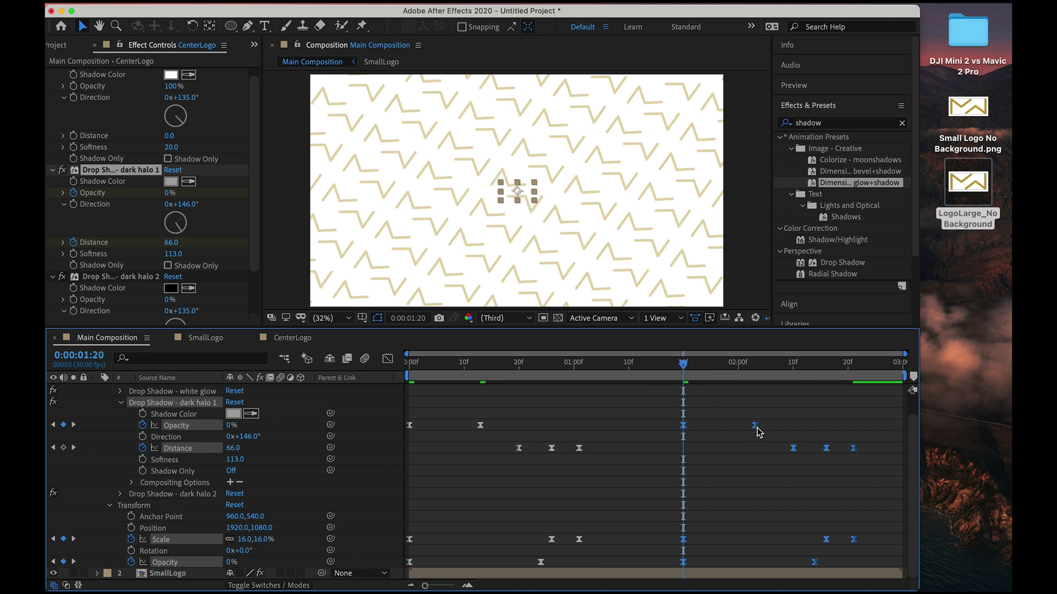
Step: Time-reverse the pasted CenterLogo keyframes and shift them to end at the composition's end, checking the exit and collapsing the layer properties
right_click(756, 426)
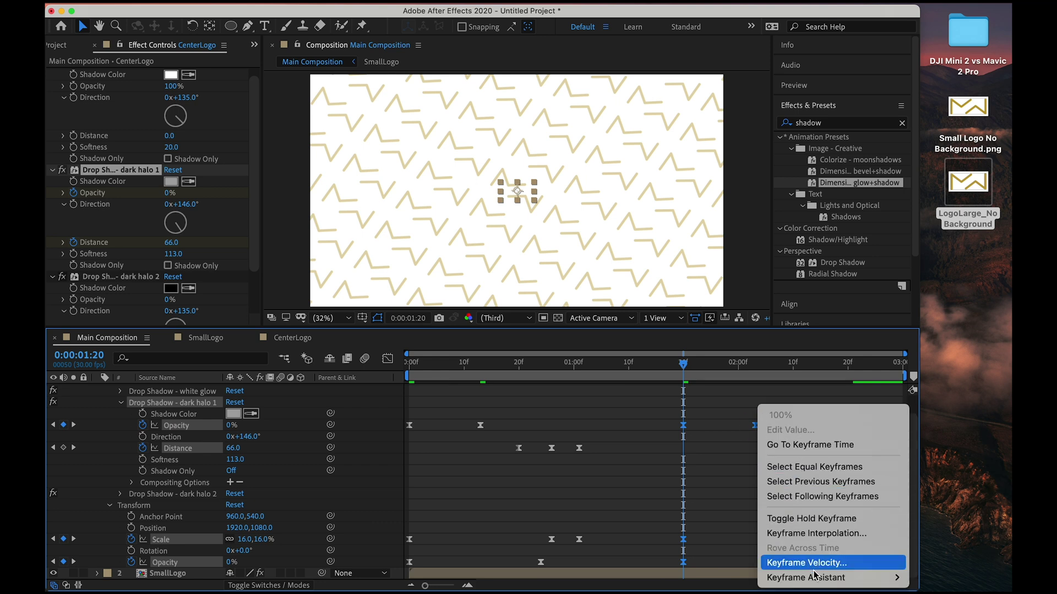
mouse_move(816, 578)
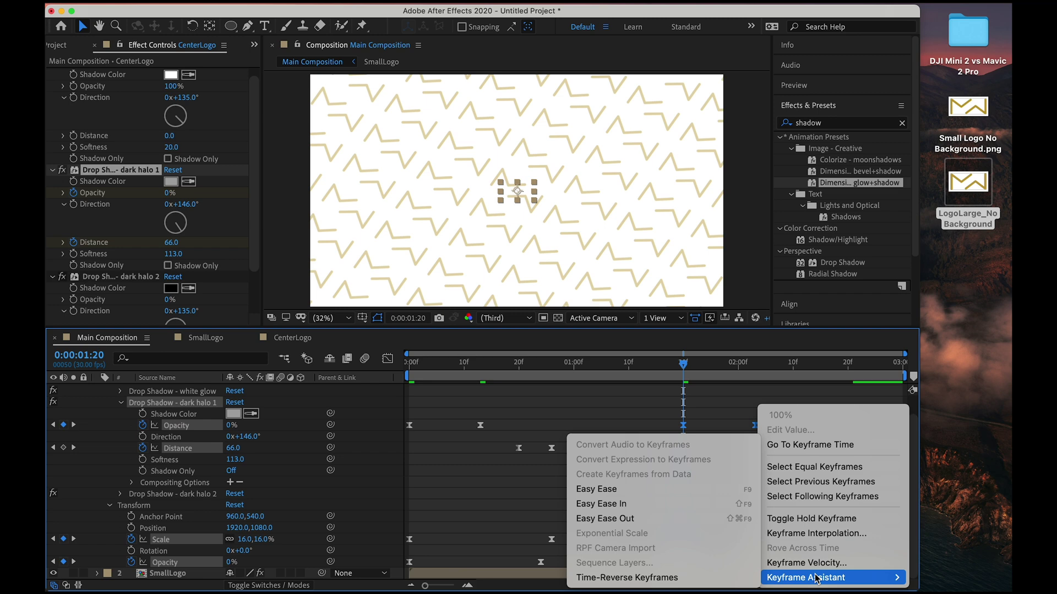
left_click(733, 578)
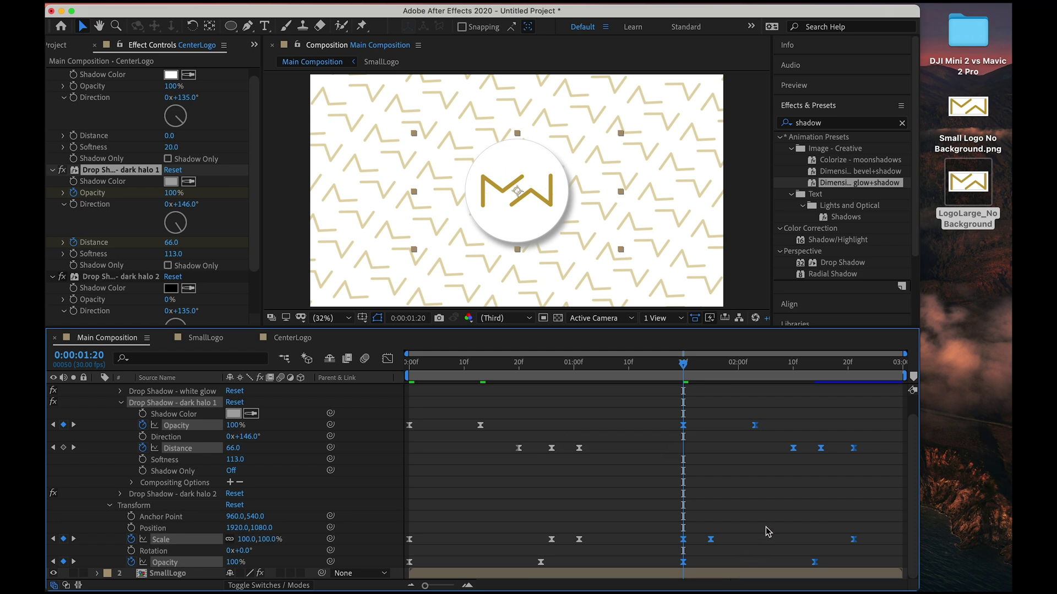
left_click_drag(854, 539, 902, 545)
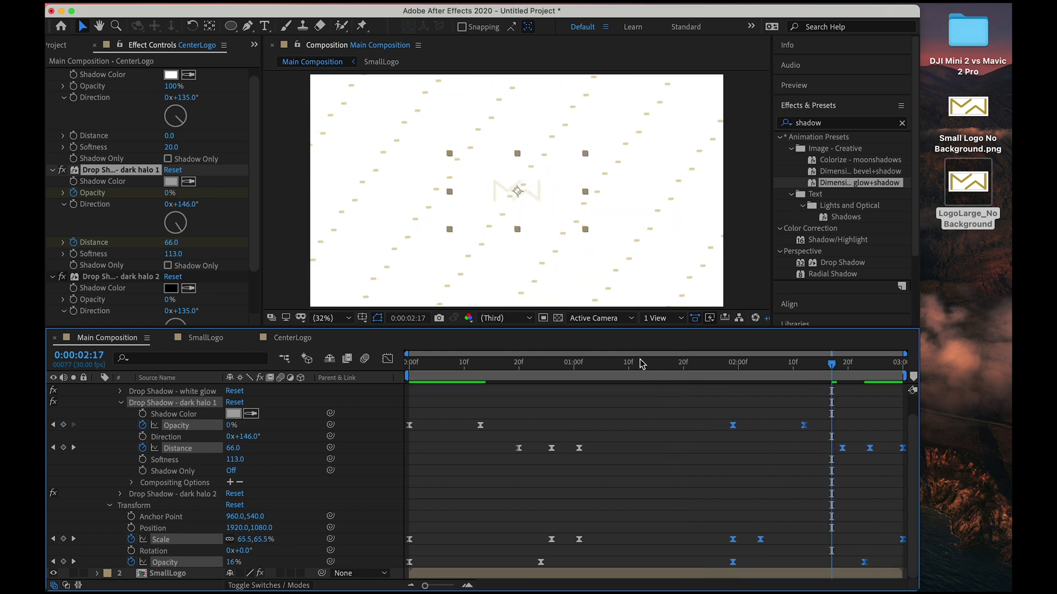
mouse_move(642, 363)
left_mouse_down()
mouse_move(606, 363)
mouse_move(638, 364)
left_mouse_up()
key("u")
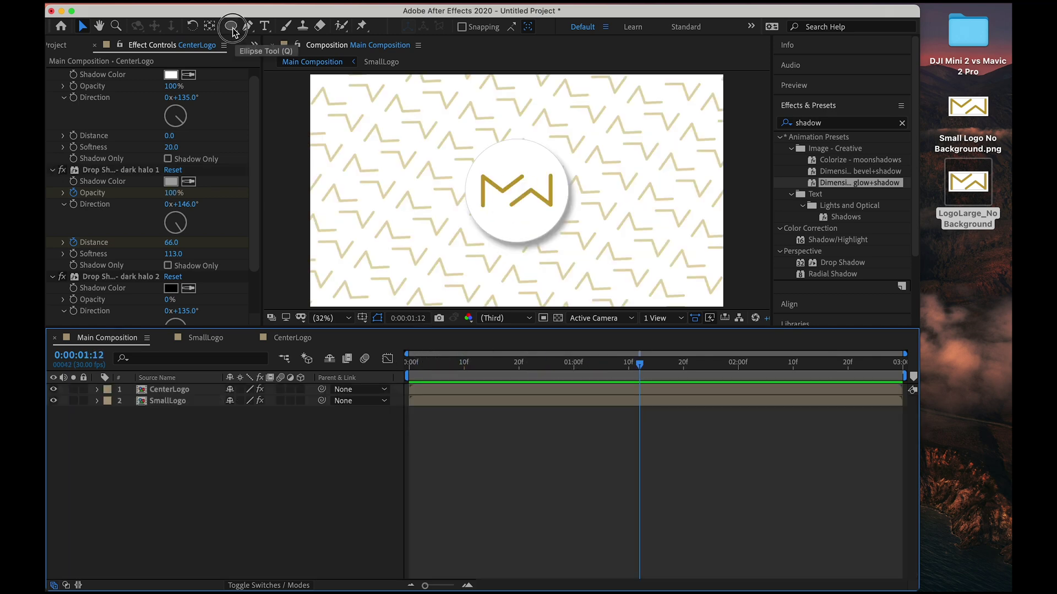
Step: Draw a white rectangle shape and enlarge it past the edges of the composition frame
left_click_drag(233, 31, 262, 24)
left_click_drag(323, 88, 665, 286)
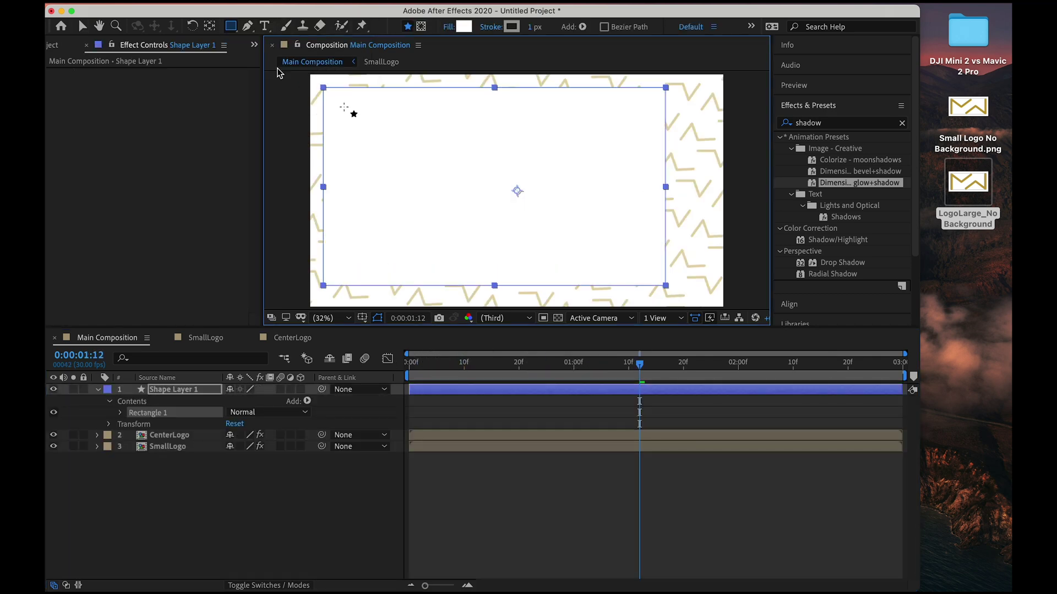
key("v")
left_click_drag(323, 88, 306, 74)
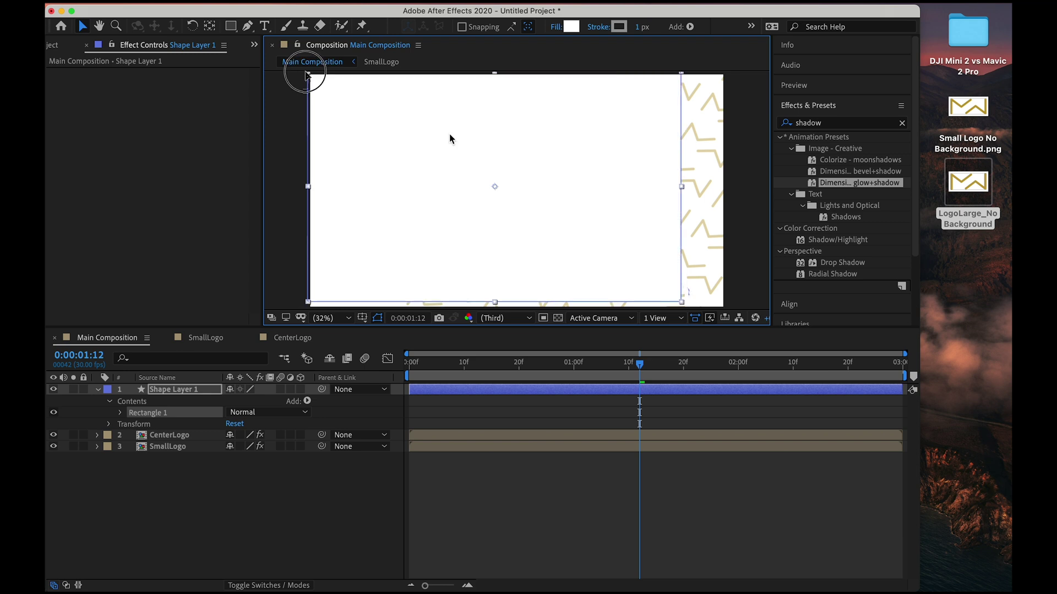
left_click_drag(681, 302, 728, 309)
Step: Centre the white rectangle in the composition and move Shape Layer 1 below the SmallLogo layer
left_click(809, 105)
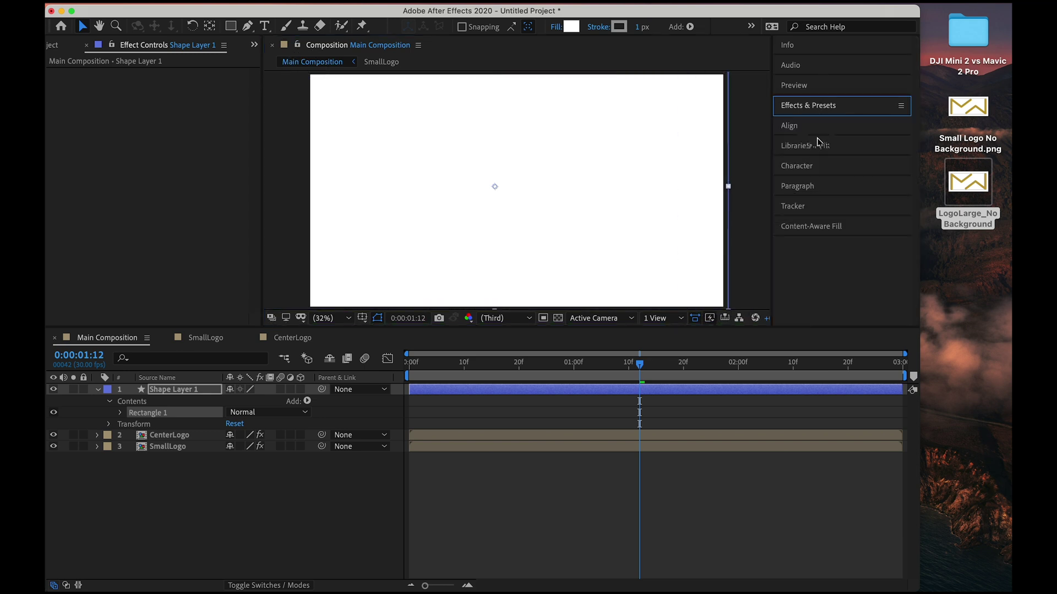
left_click(789, 126)
scroll(653, 171, "down", 2)
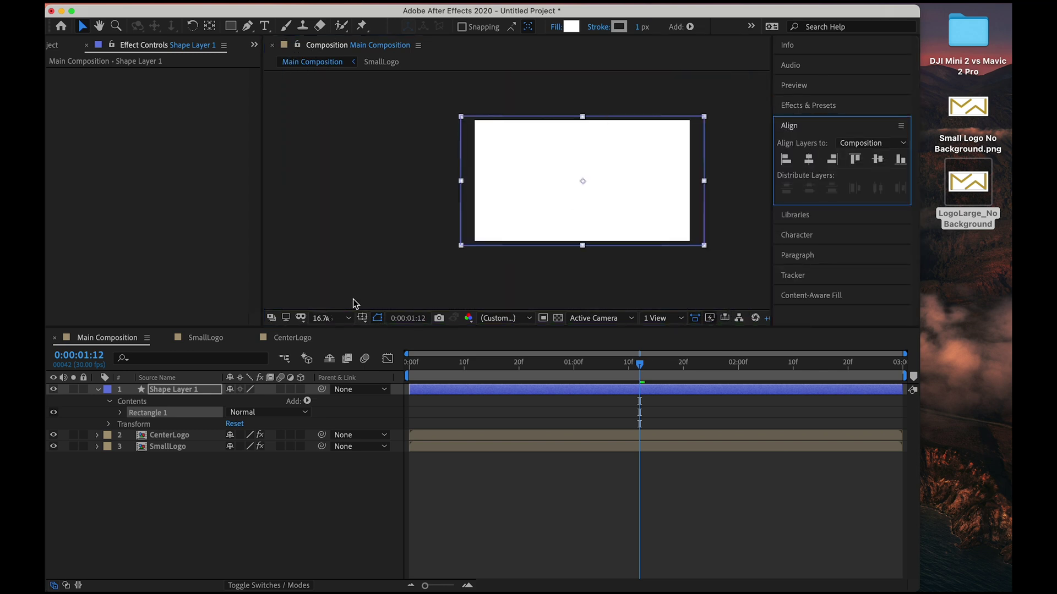
left_click(330, 318)
left_click(344, 335)
left_click(98, 389)
left_click_drag(177, 392, 177, 424)
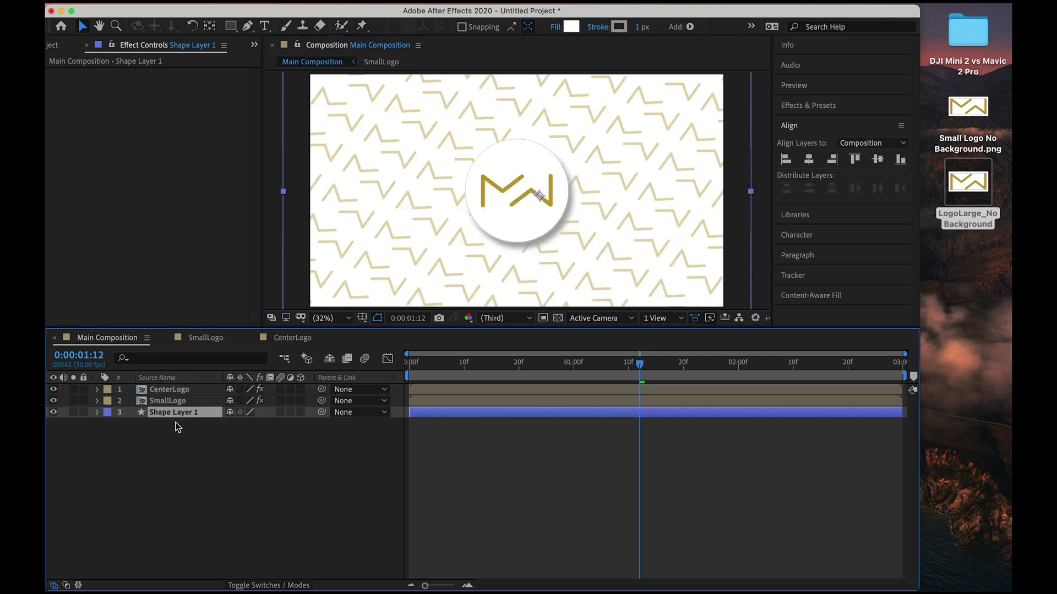
Step: Toggle Shape Layer 1's visibility to compare the white background with the transparent one, leaving it shown
left_click(53, 412)
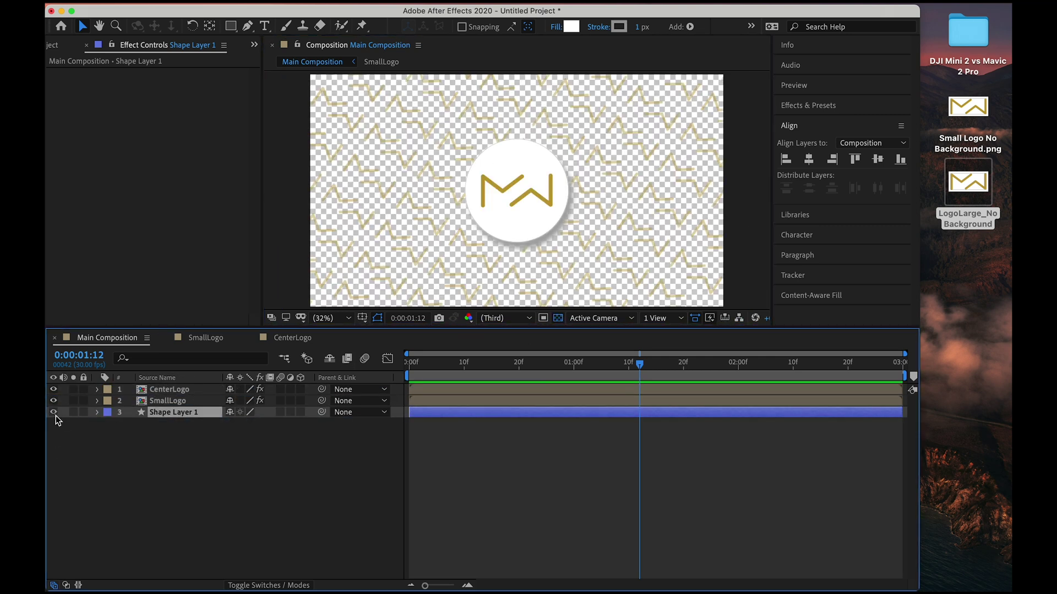
left_click(54, 416)
left_click(55, 416)
left_click(55, 416)
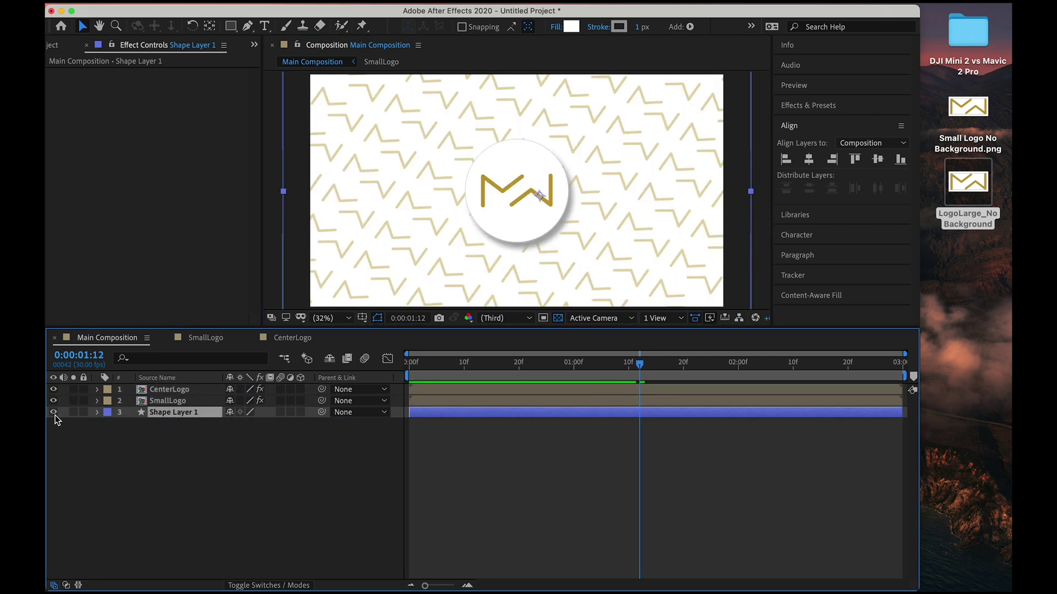
left_click(55, 416)
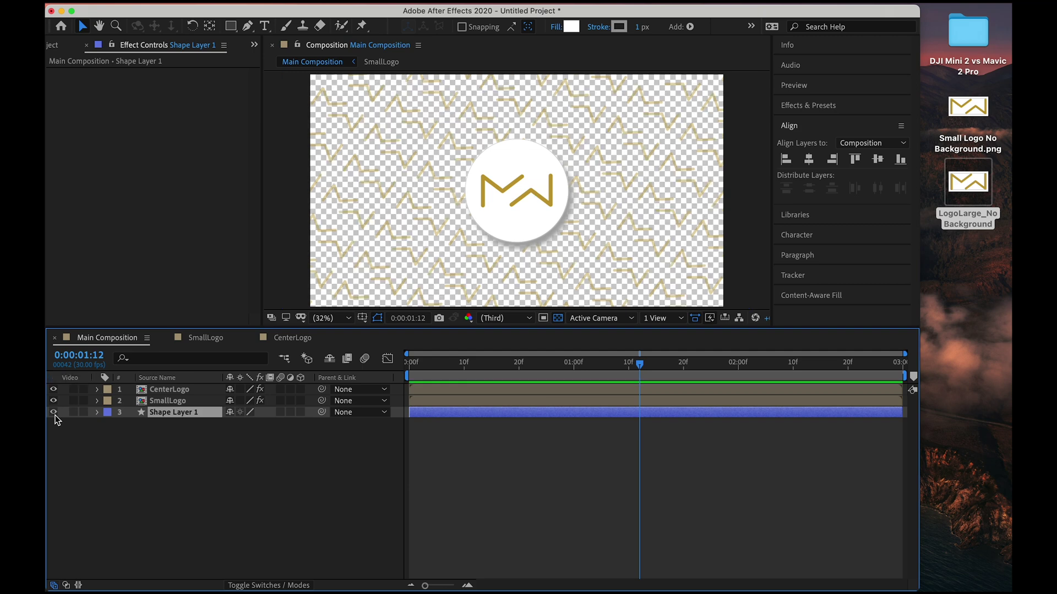
left_click(55, 416)
left_click(454, 492)
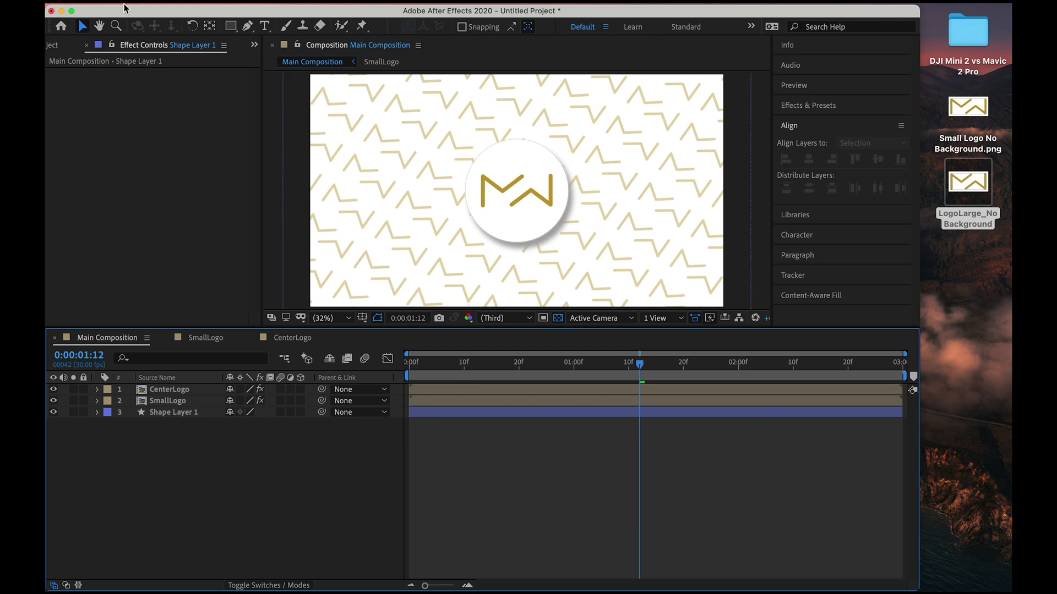
Step: Export Main Composition with its white background to the Adobe Media Encoder queue
left_click(157, 2)
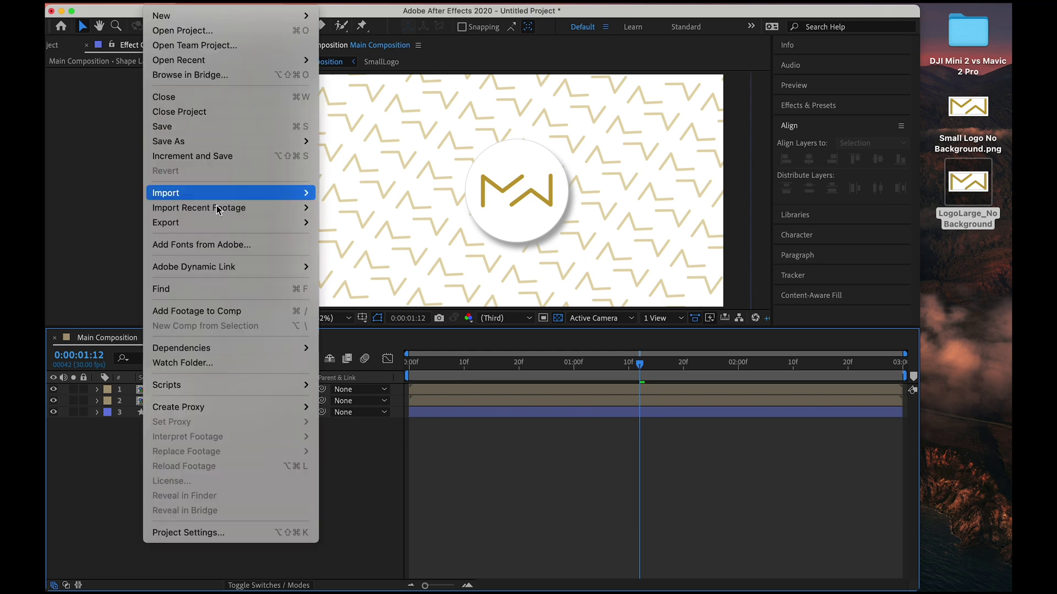
mouse_move(223, 228)
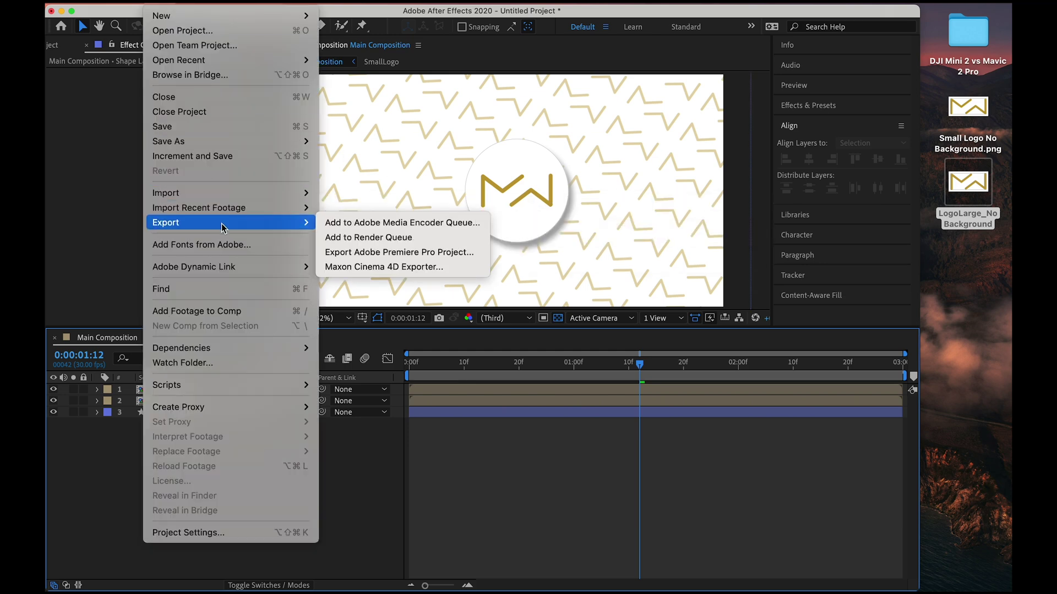
left_click(353, 223)
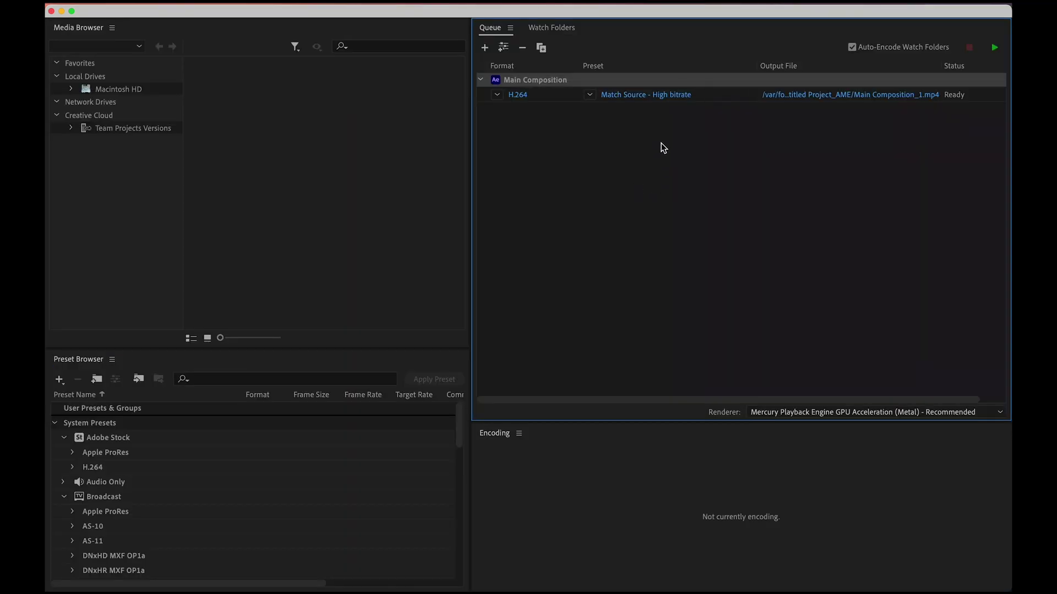
Step: Set the queued H.264 export to the High Quality 2160p 4K preset with Use Maximum Render Quality enabled
left_click(662, 94)
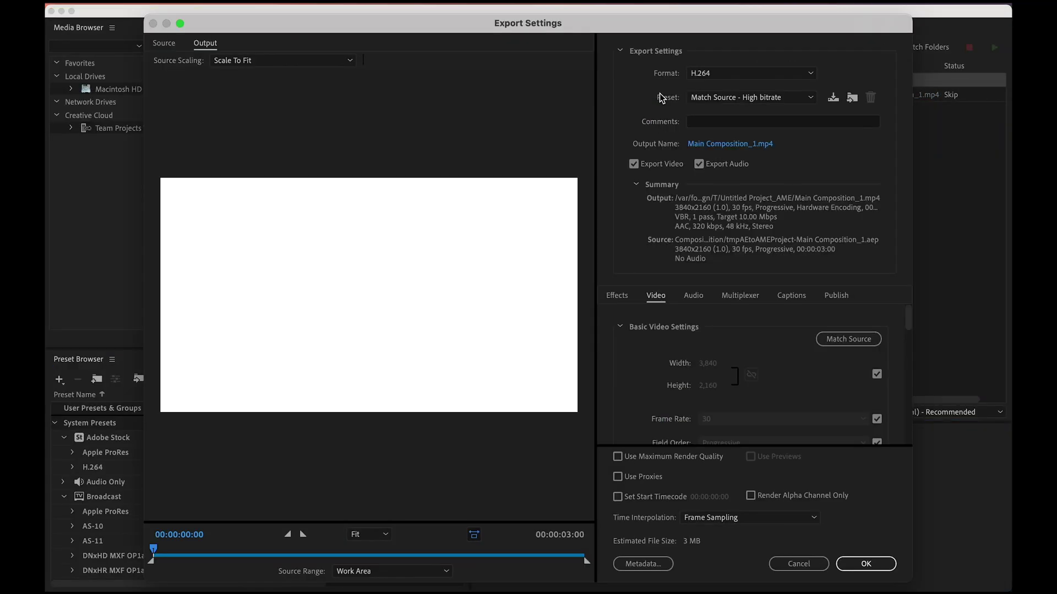
left_click(751, 97)
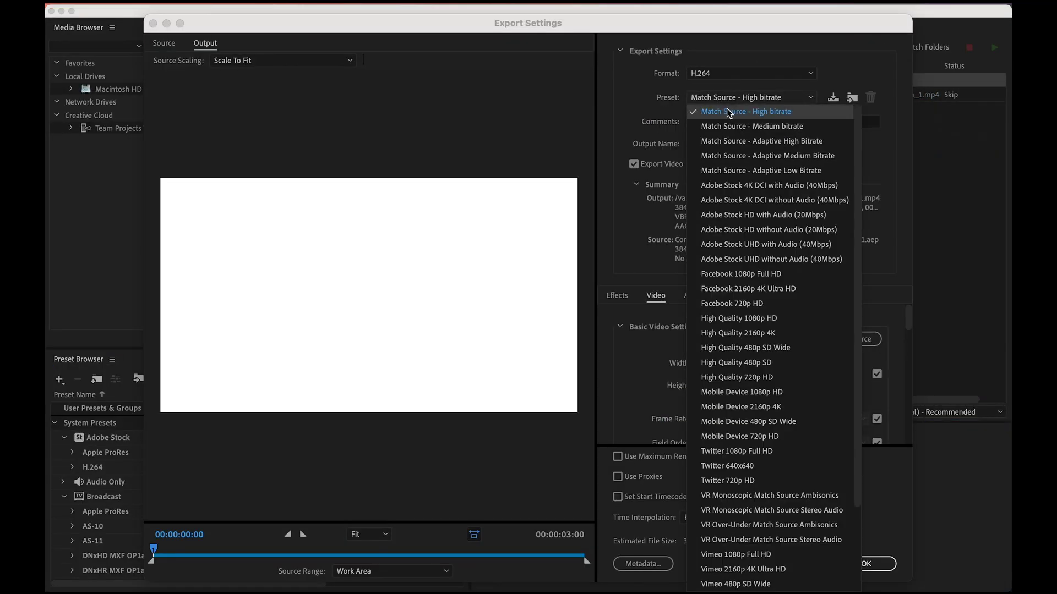
left_click(785, 334)
left_click(617, 456)
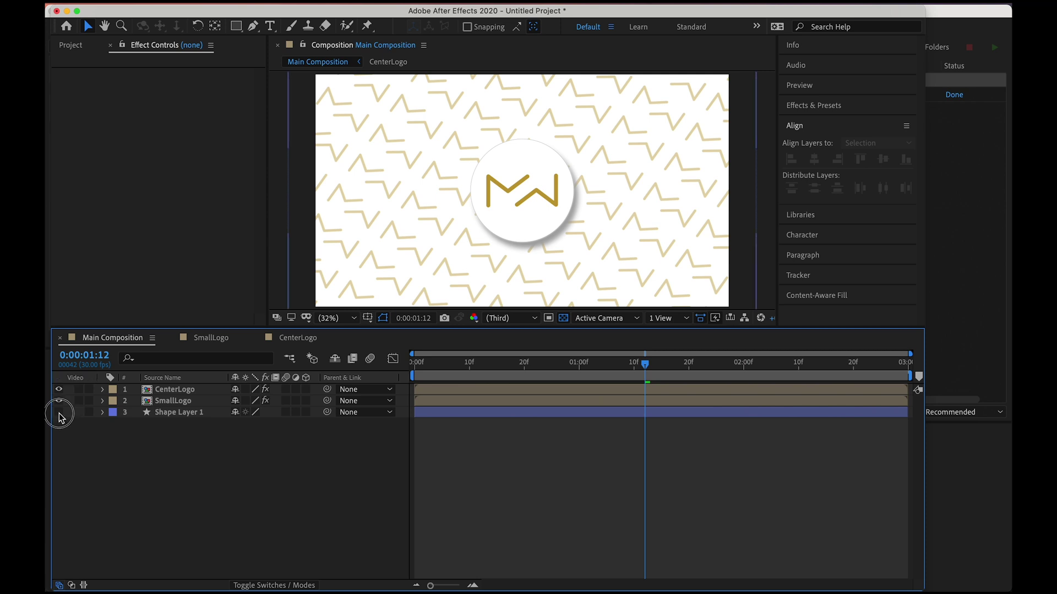
Step: Hide Shape Layer 1 in After Effects and add the transparent Main Composition to the Adobe Media Encoder queue
left_click(59, 412)
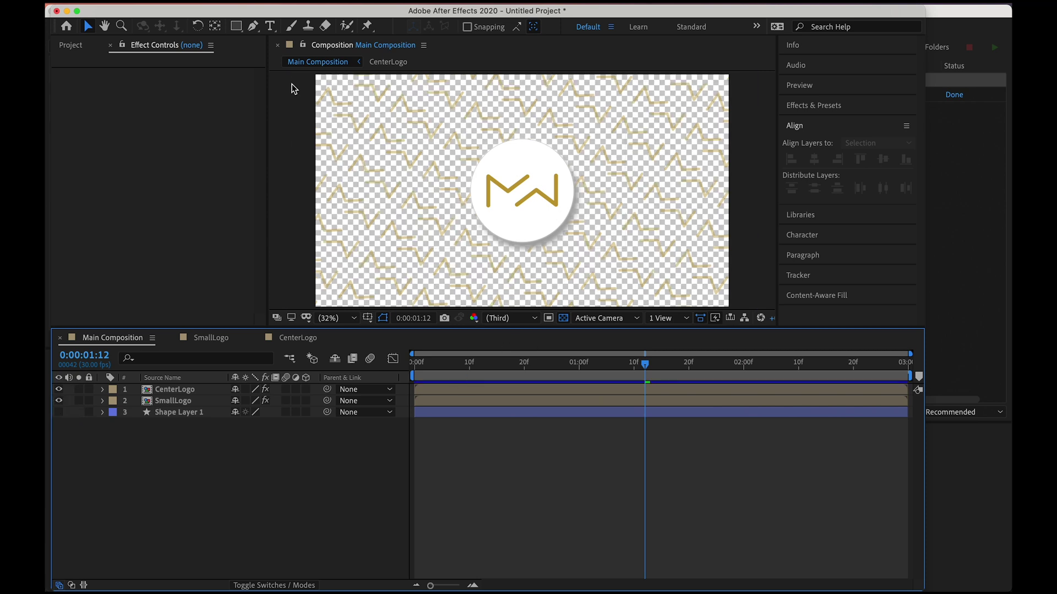
left_click(175, 6)
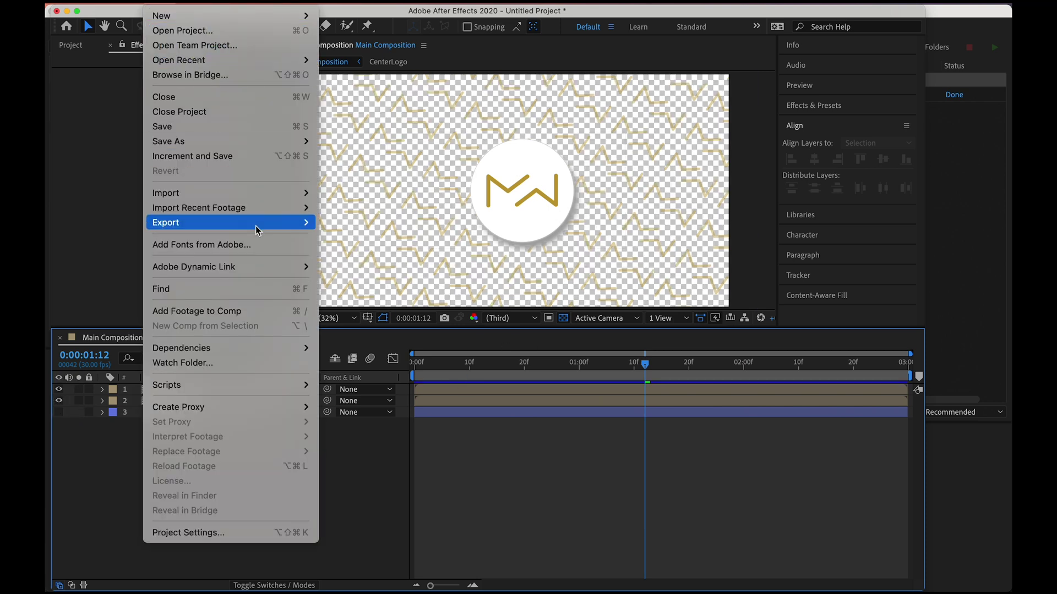
mouse_move(259, 224)
left_click(347, 229)
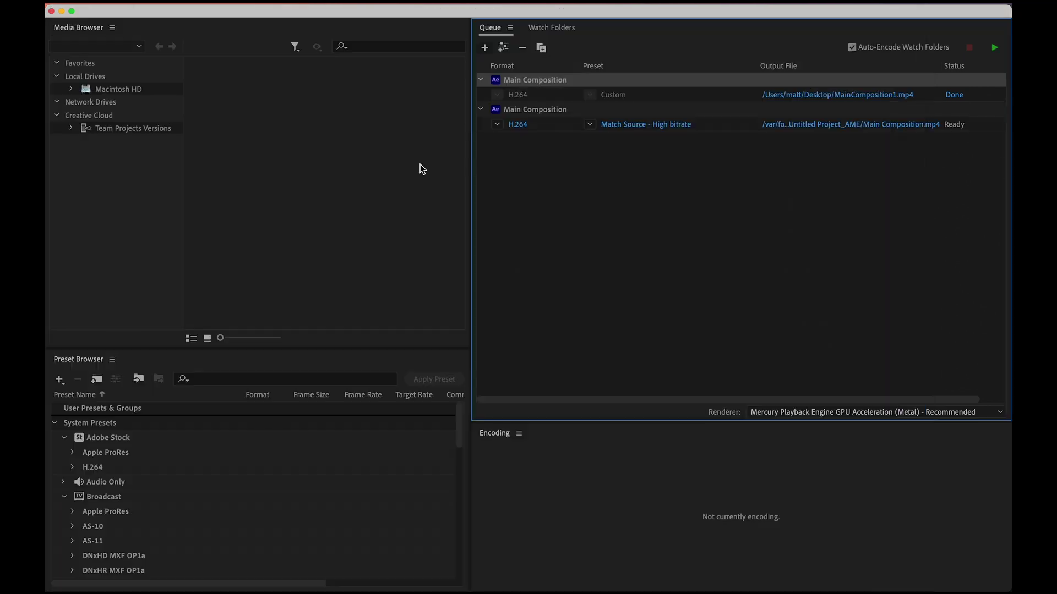
Step: Set the second export to QuickTime with the GoPro CineForm RGB 12-bit preset including alpha, and enable Use Maximum Render Quality
left_click(640, 110)
left_click(650, 123)
left_click(759, 75)
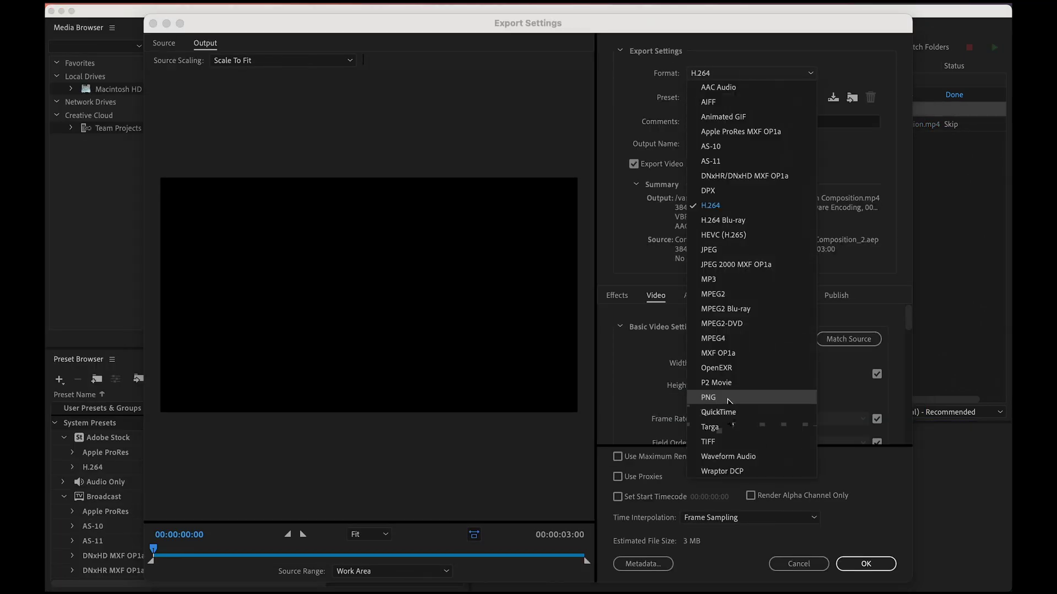
left_click(718, 412)
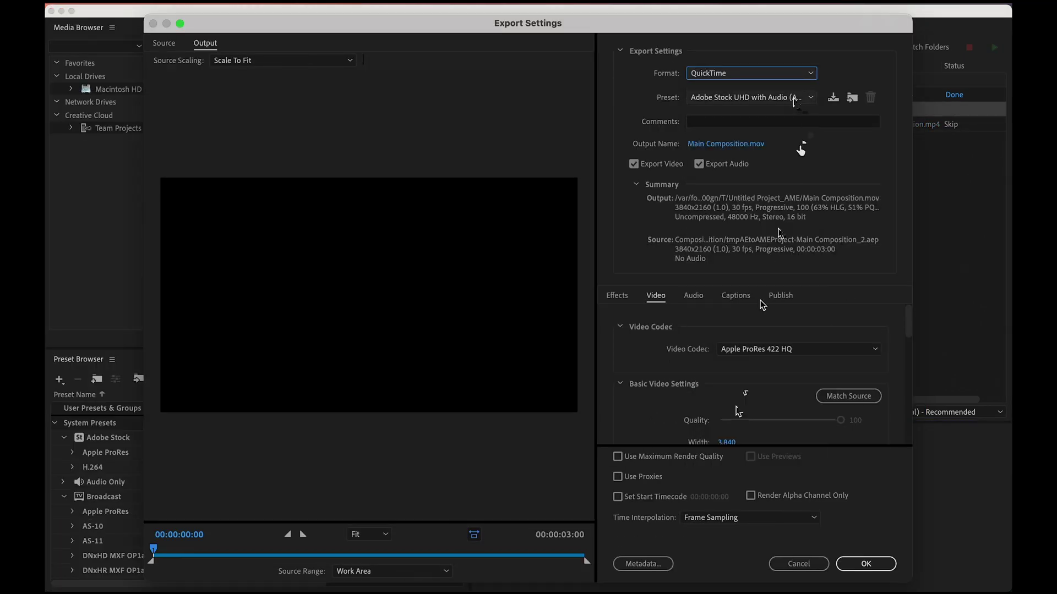
left_click(795, 98)
left_click(844, 488)
scroll(776, 324, "down", 5)
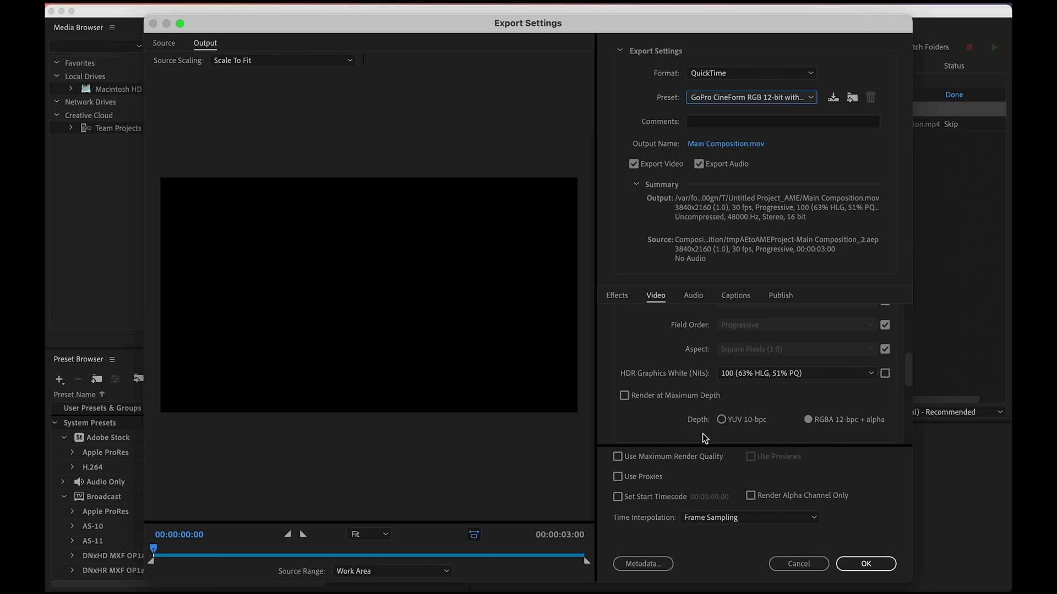
left_click(682, 454)
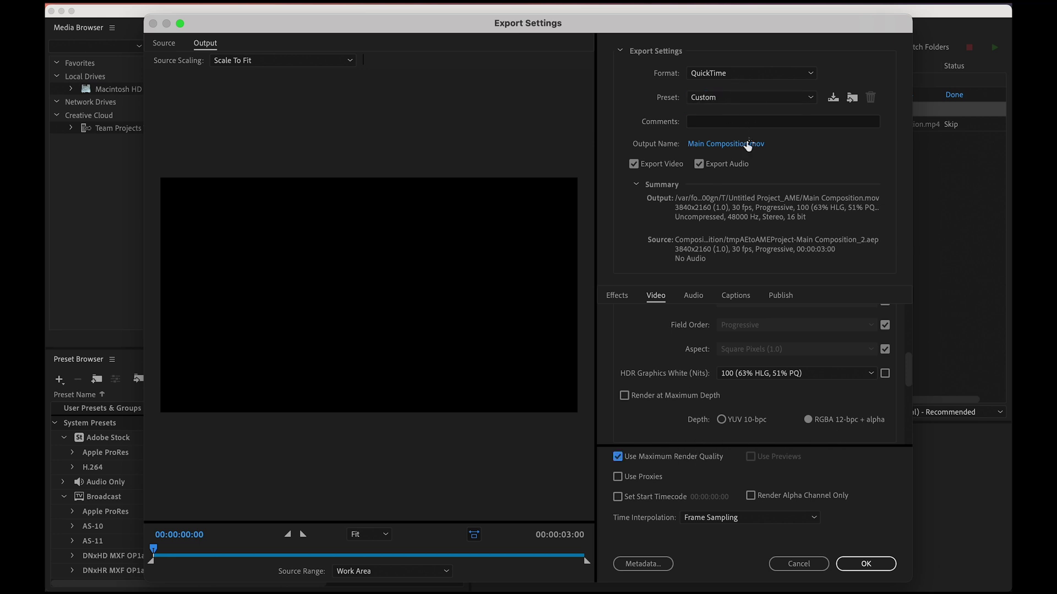